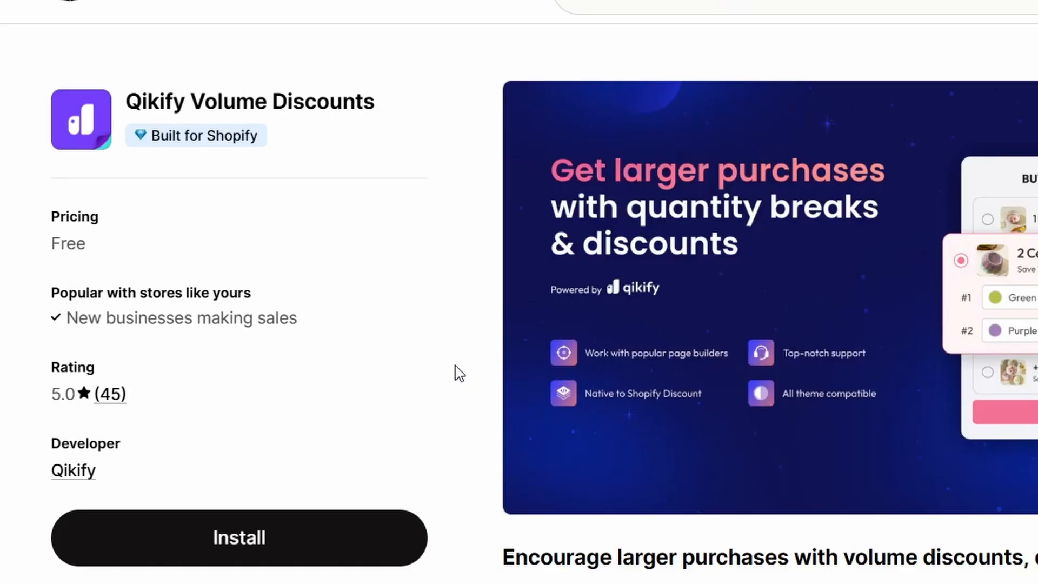
Step: Install the Qikify Volume Discounts app and enable its theme extension, saving the theme
click(357, 546)
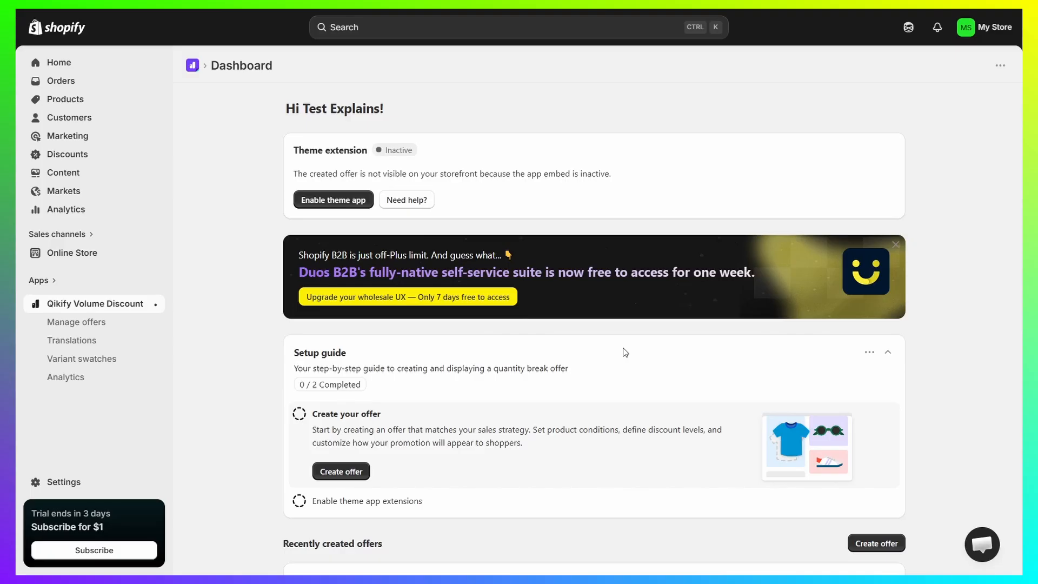
click(331, 200)
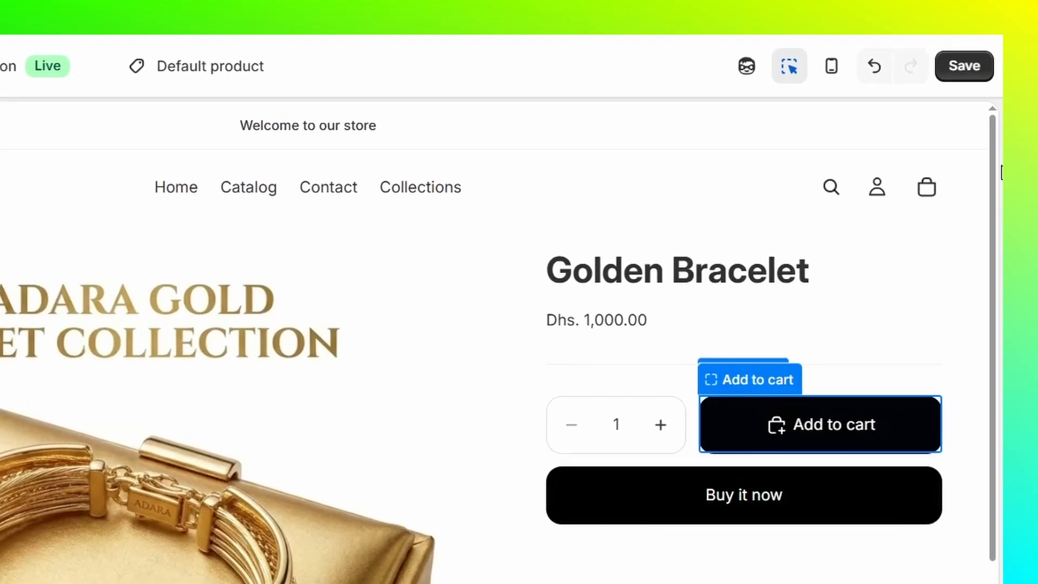
click(964, 66)
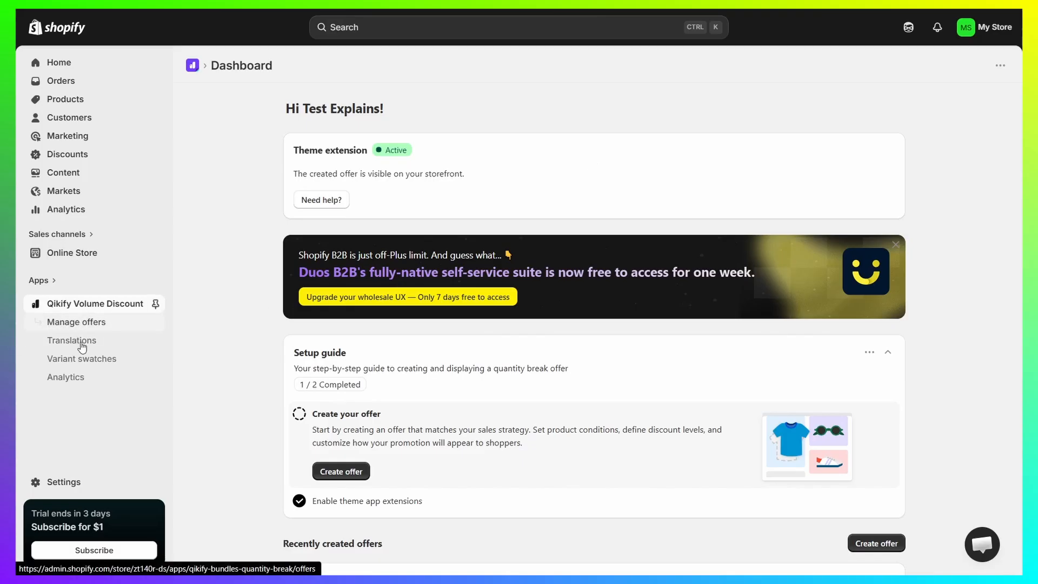
Step: Start creating an offer of the type Quantity breaks for same product
click(343, 472)
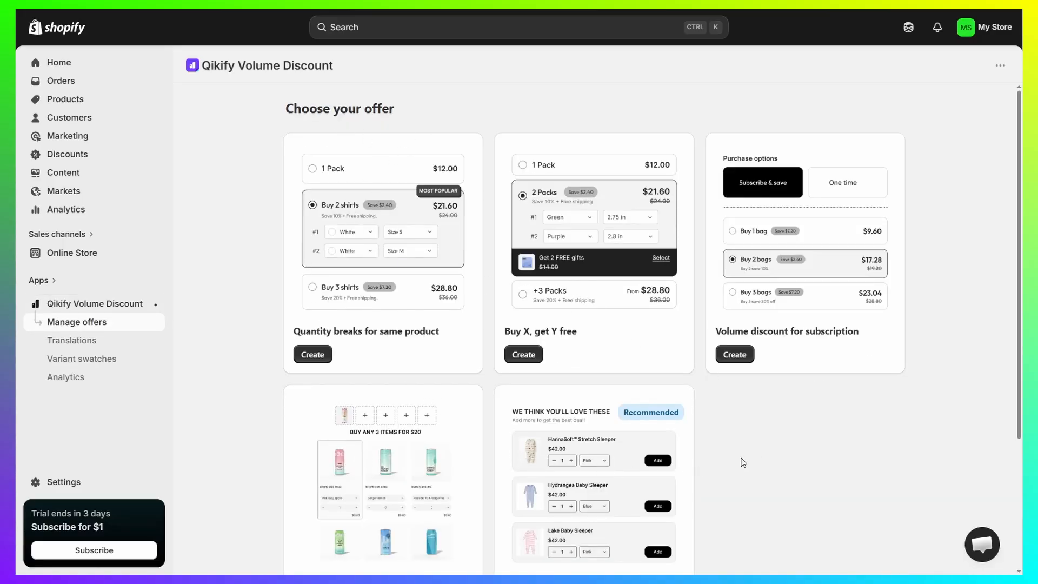
scroll(746, 457, down, 1)
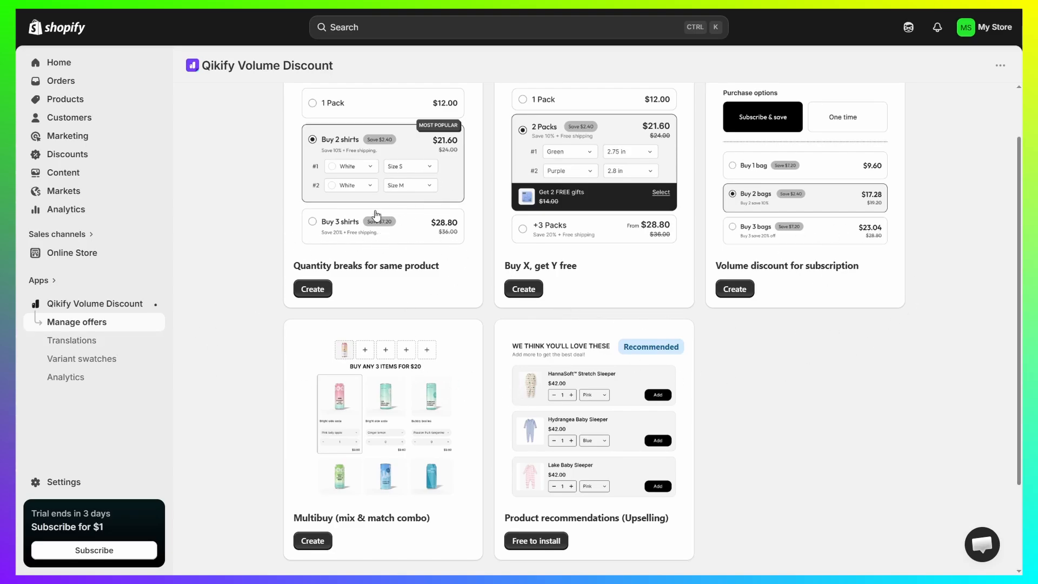
scroll(489, 474, up, 2)
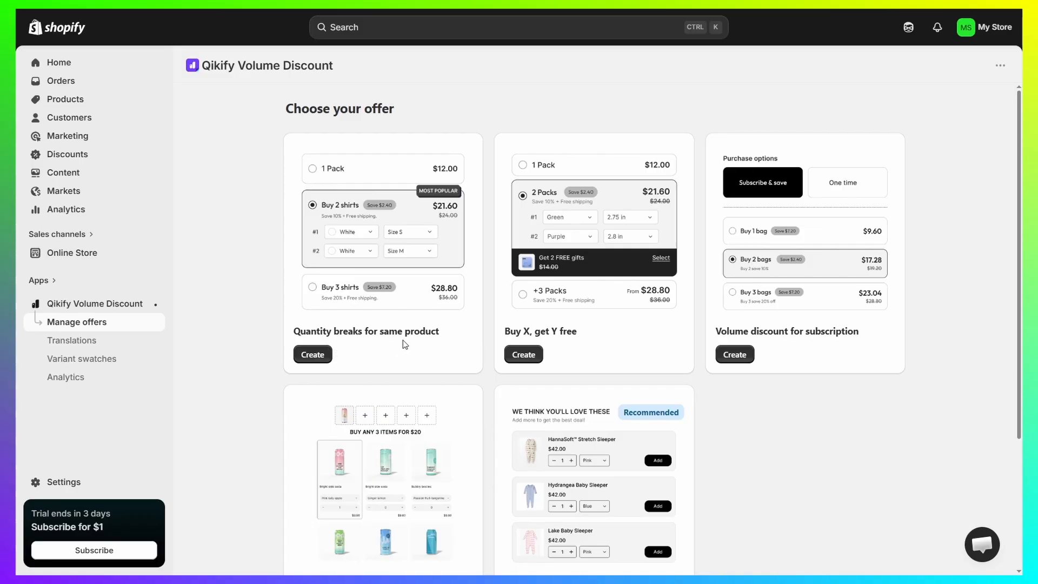
click(313, 355)
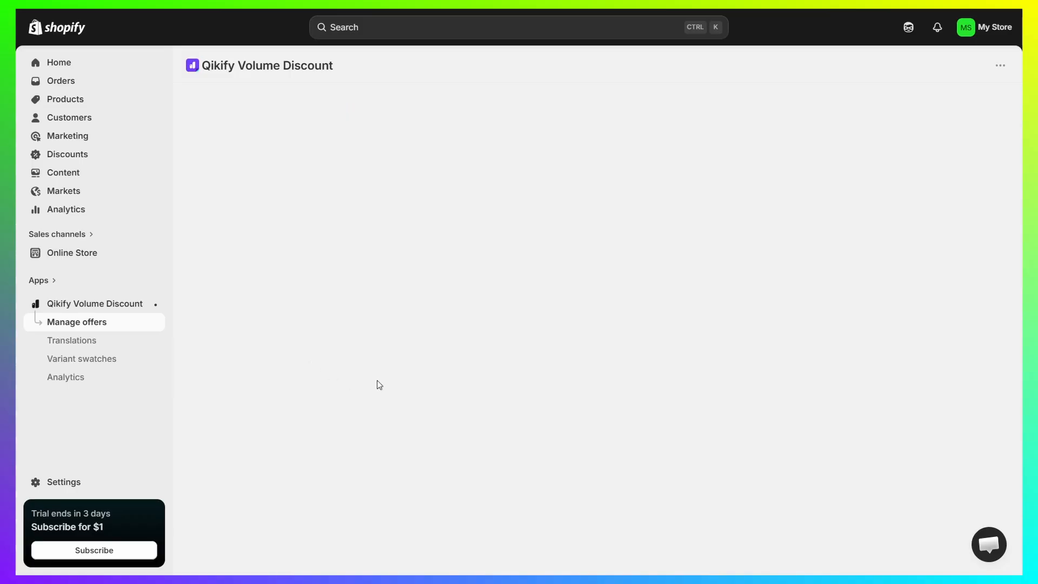
Step: Set the offer's internal name to "Test Offer 1"
drag(346, 175, 238, 165)
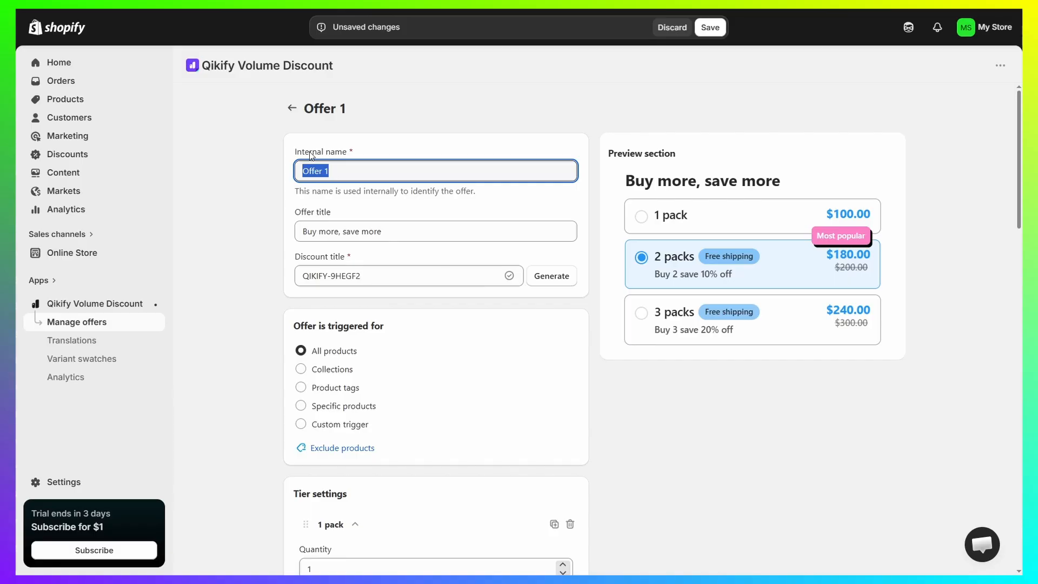
key(BackSpace)
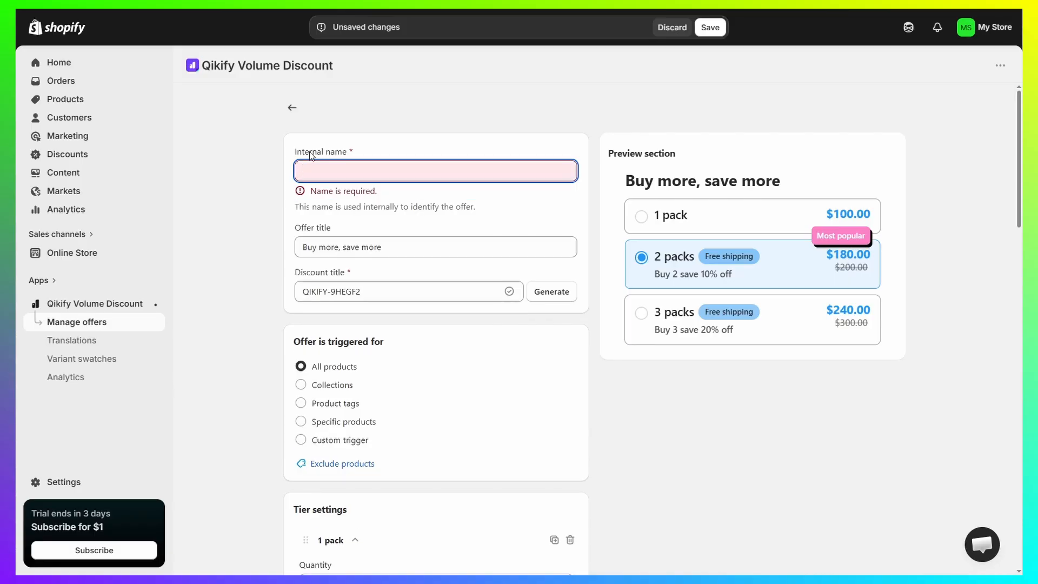
text(Test Offer 1)
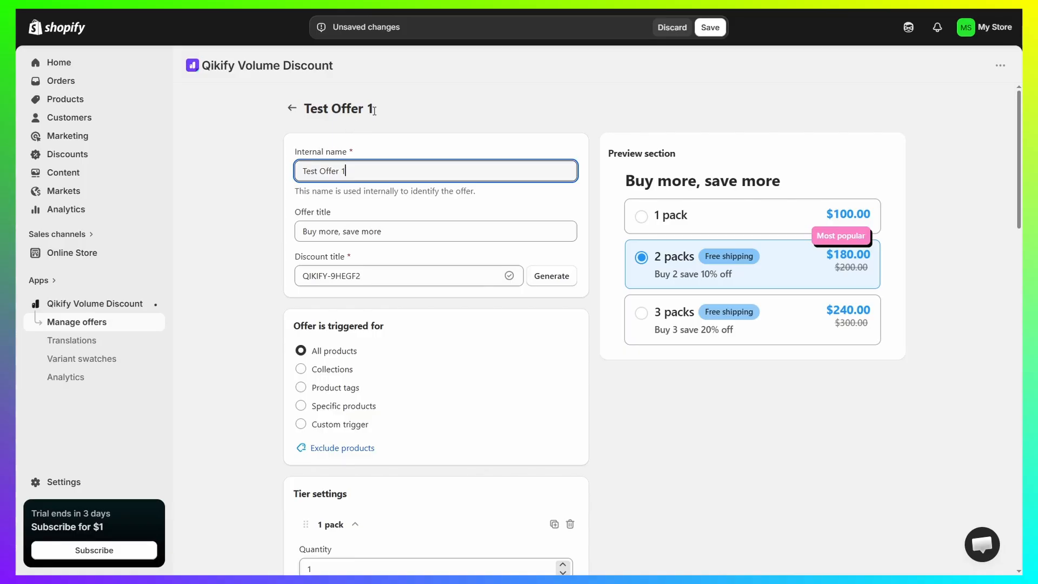
click(375, 111)
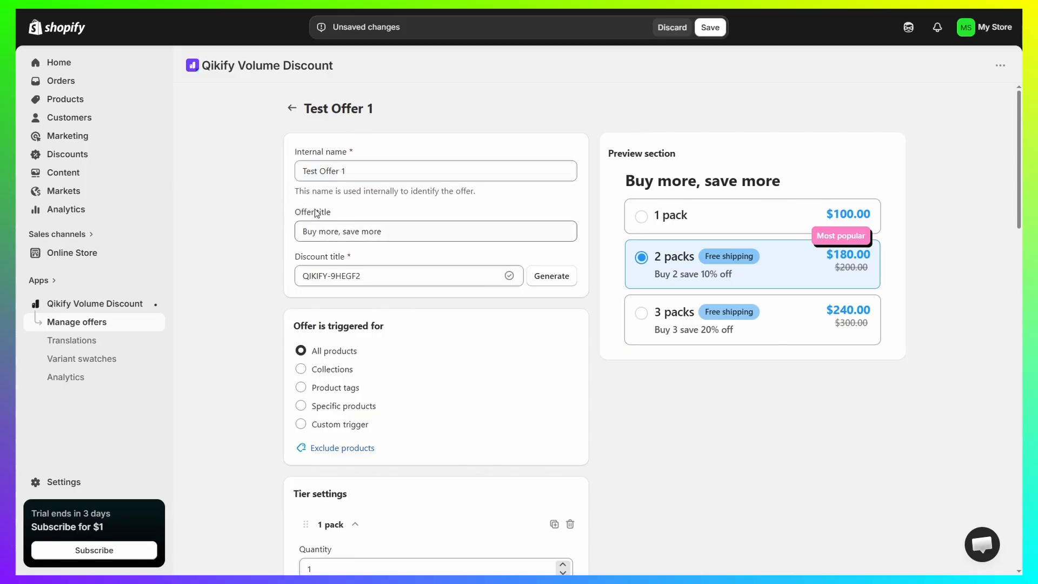
Step: Change the offer title to "Buy more, Save more" and check it in the preview
drag(622, 188, 811, 172)
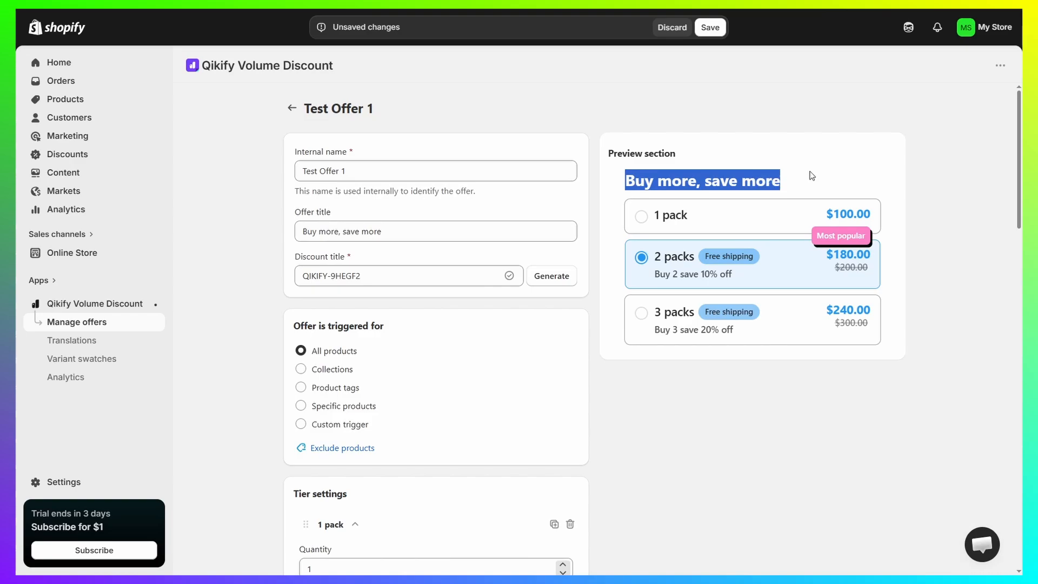
click(811, 171)
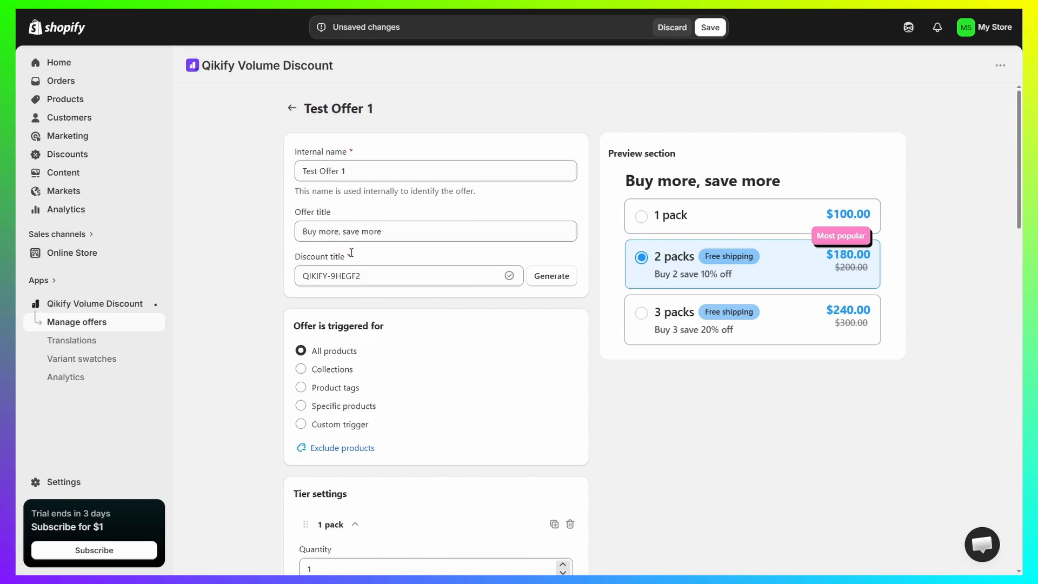
drag(401, 238, 172, 225)
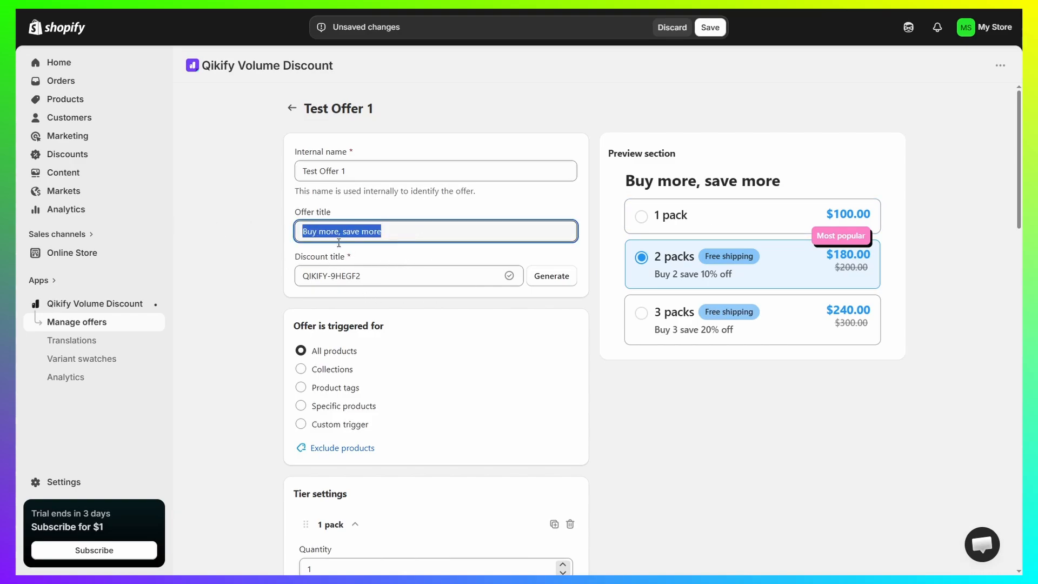
click(412, 250)
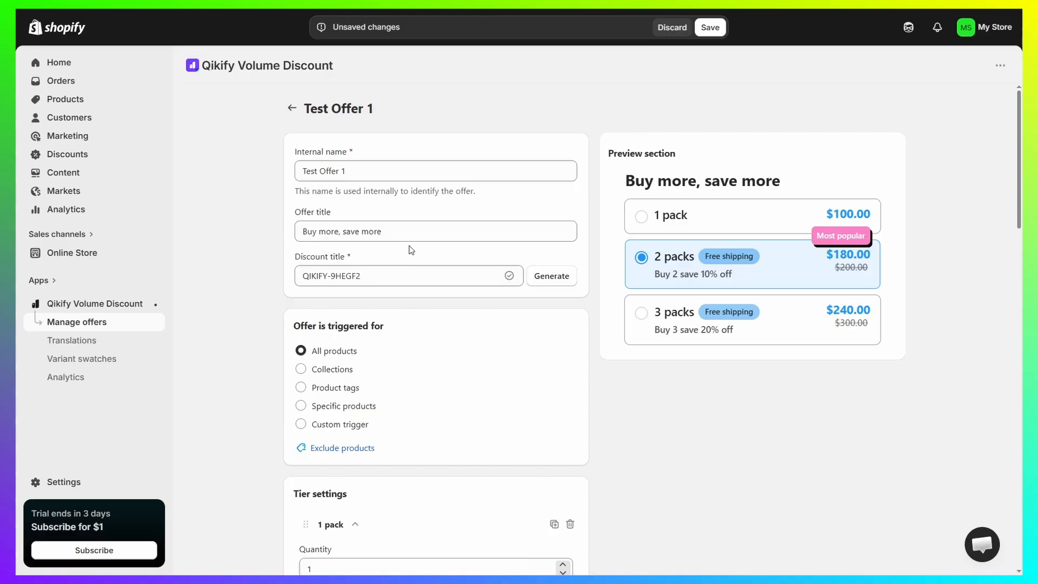
click(410, 229)
triple_click(337, 231)
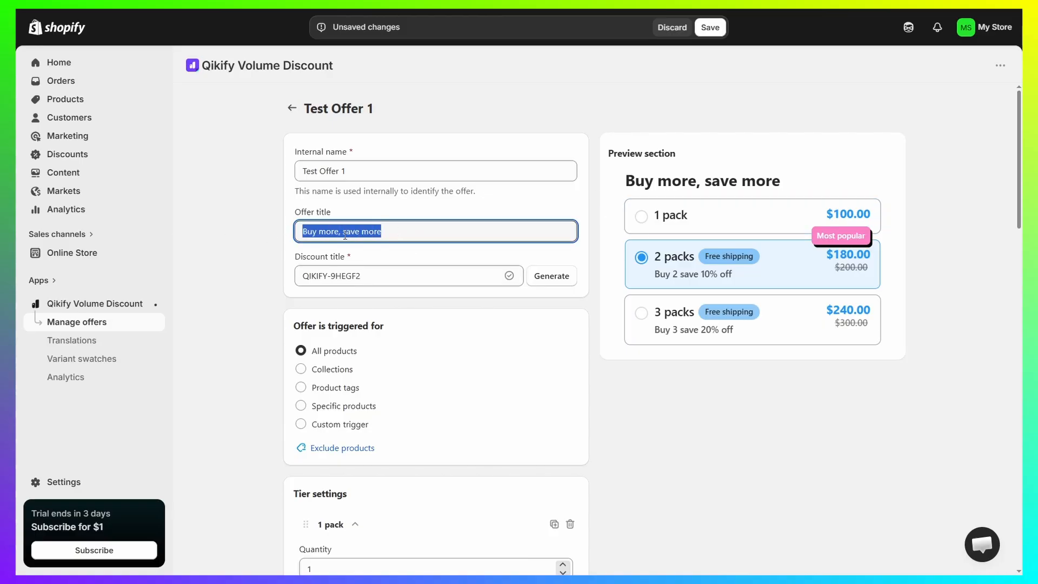
click(346, 231)
key(BackSpace)
text(S)
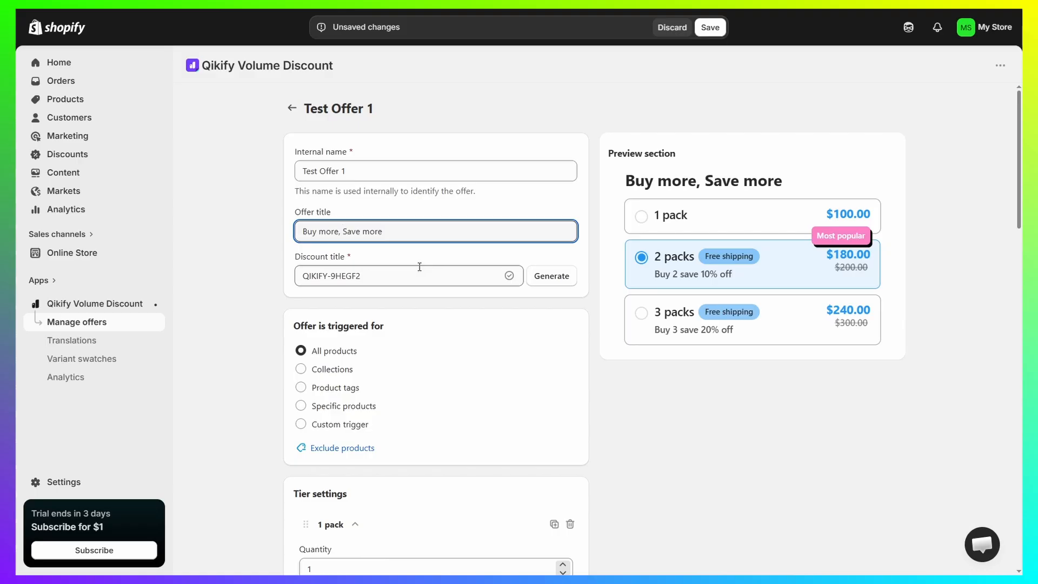
drag(630, 178, 802, 174)
click(841, 171)
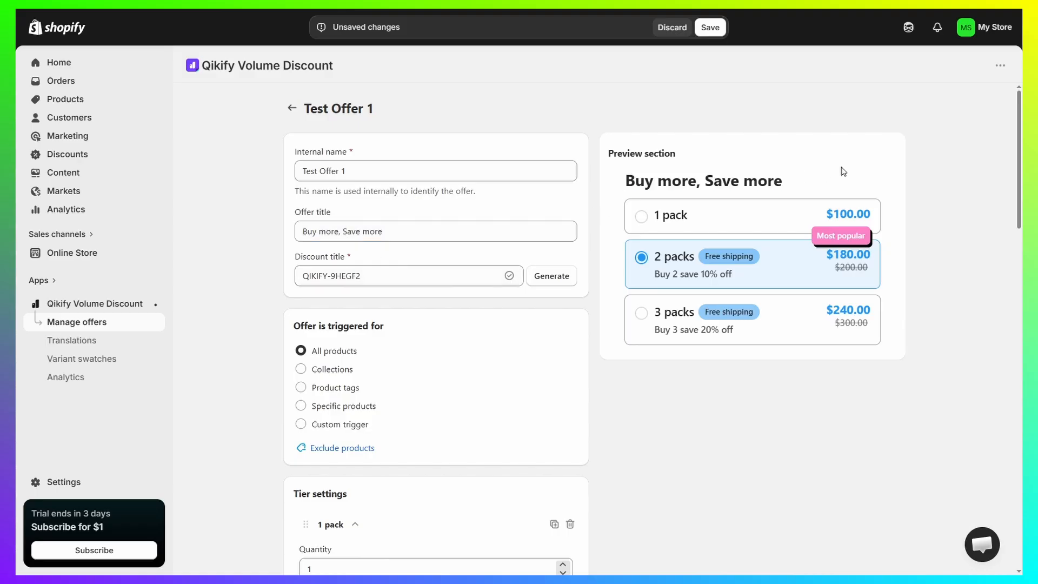
Step: Trigger the offer for specific products only, selecting Golden Bracelet and Silver
scroll(372, 201, down, 3)
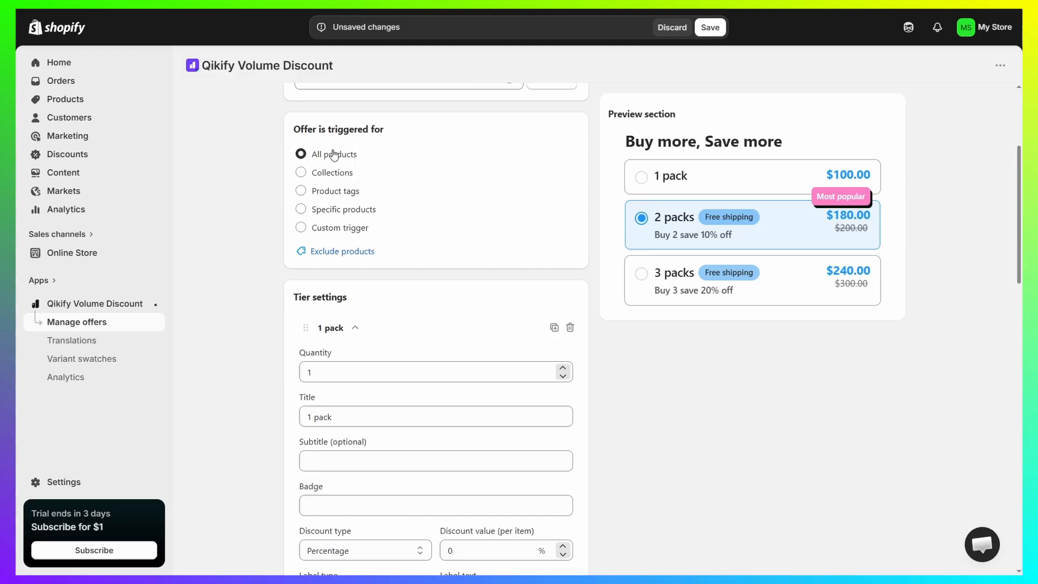
click(335, 211)
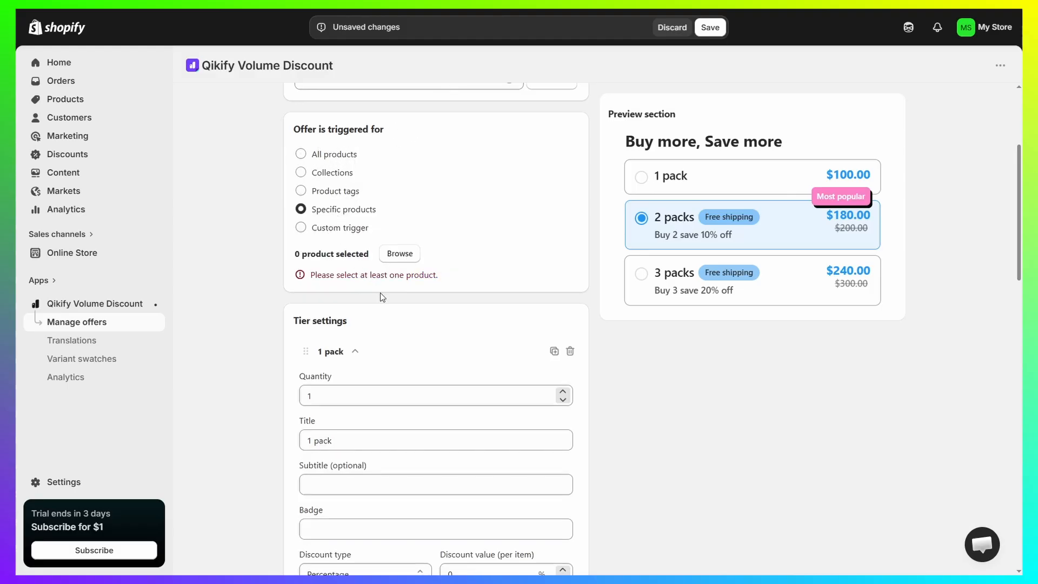
click(398, 261)
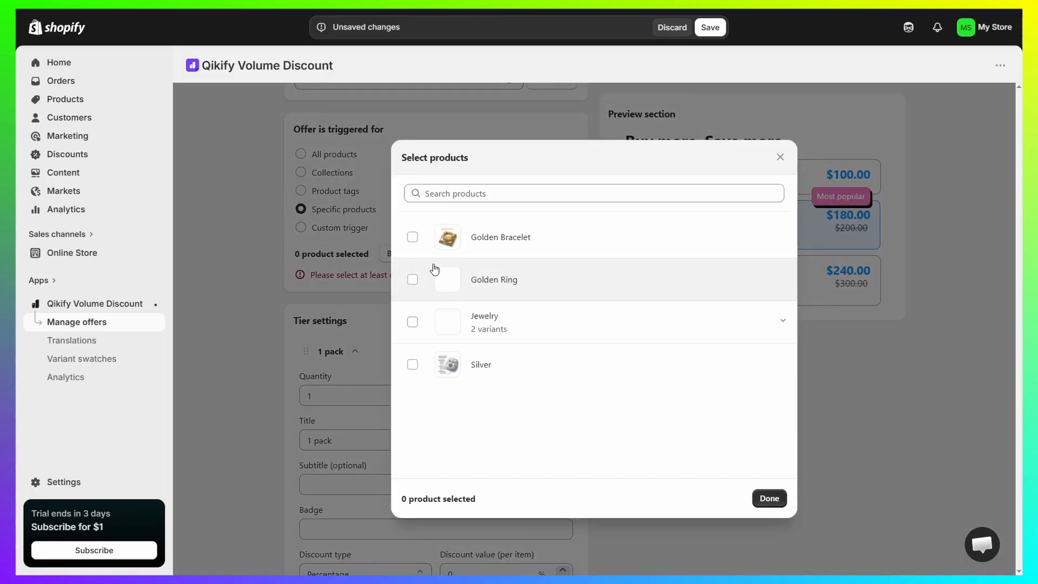
click(413, 237)
click(414, 366)
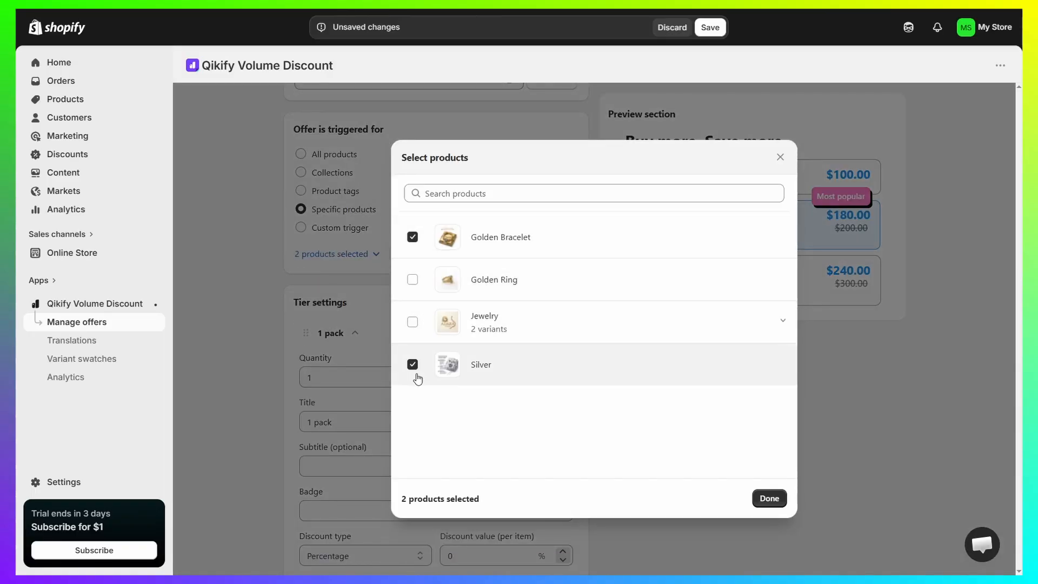
click(769, 498)
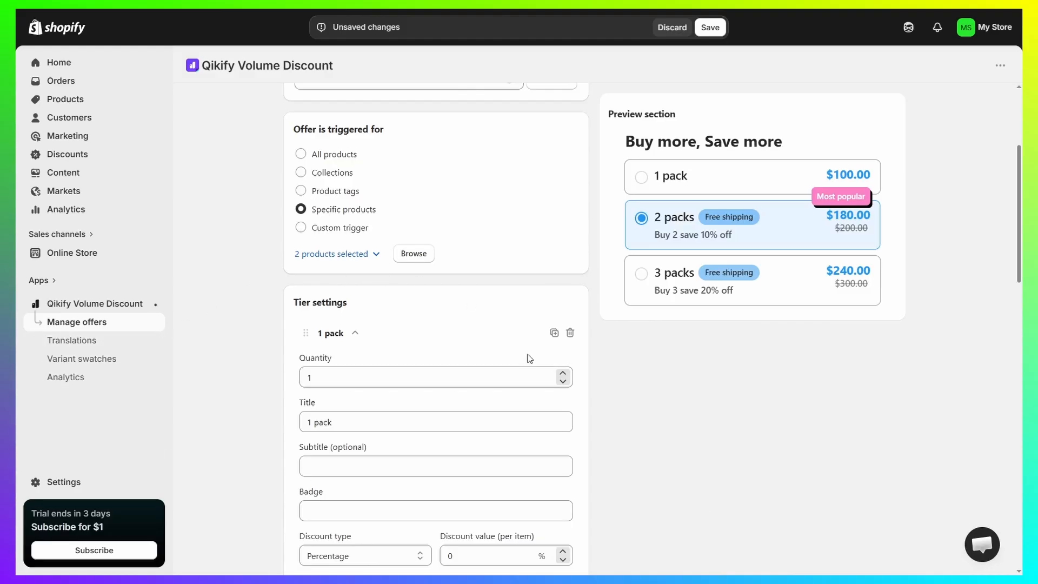
Step: Examine the quantity and title settings of the 1 pack tier
scroll(449, 289, down, 4)
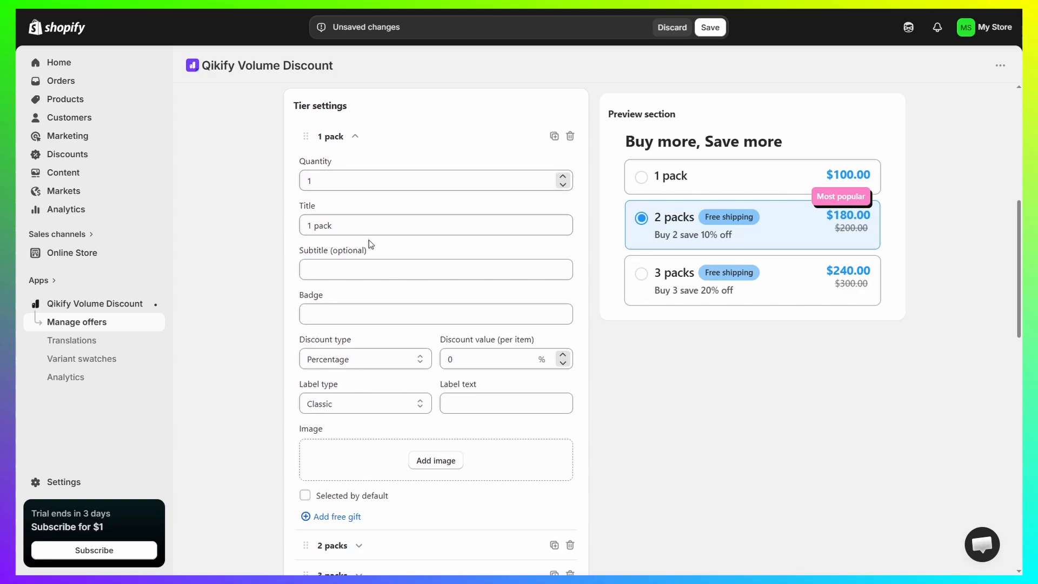
click(361, 225)
drag(360, 225, 262, 222)
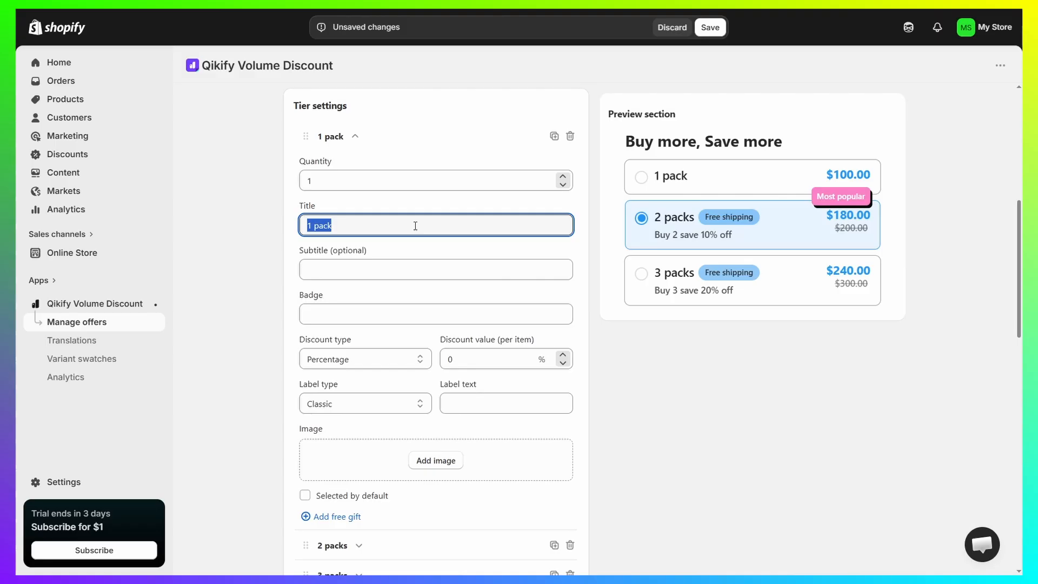
scroll(415, 226, up, 5)
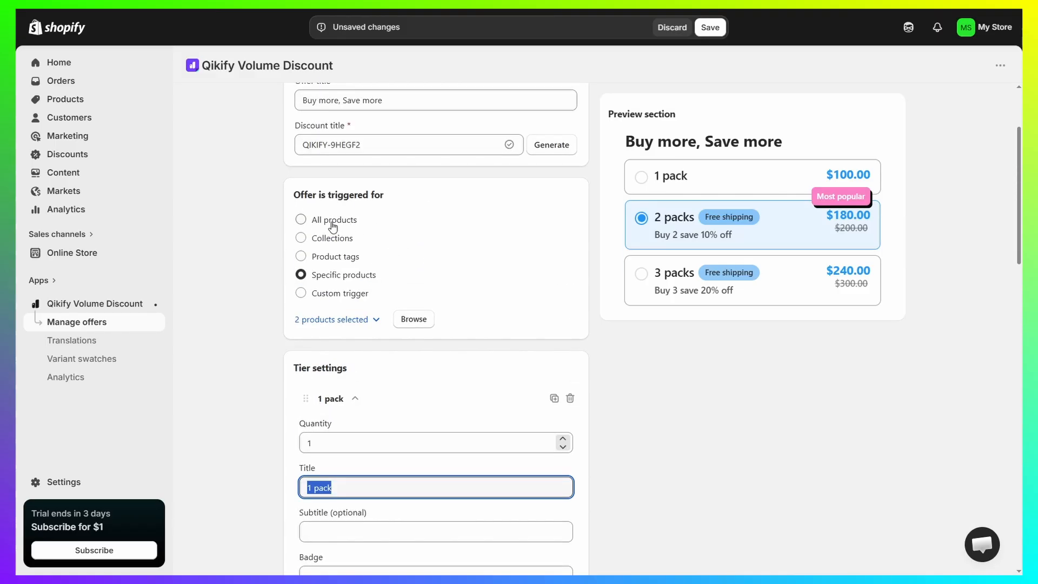
scroll(378, 296, down, 4)
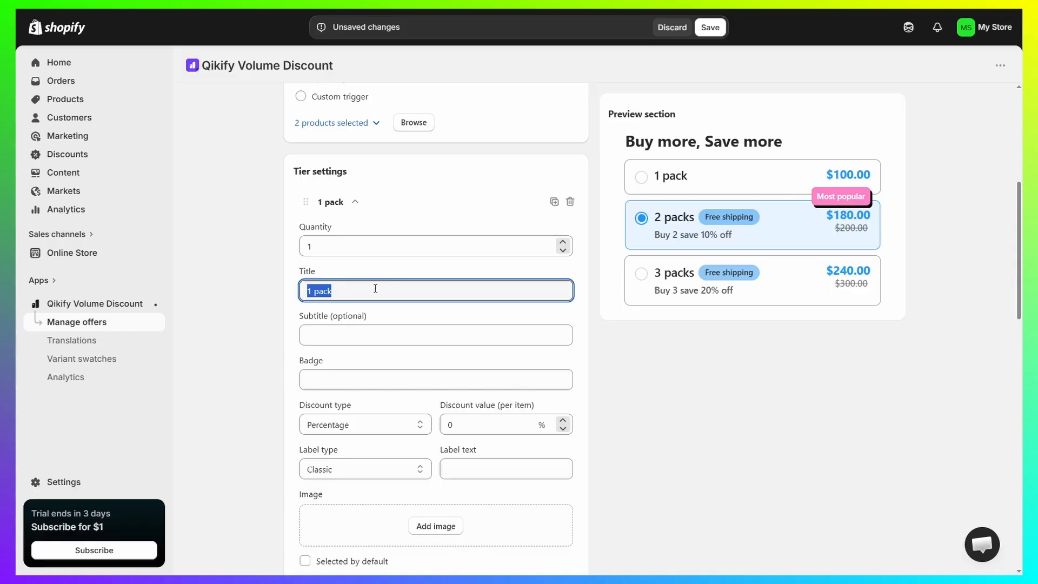
click(355, 273)
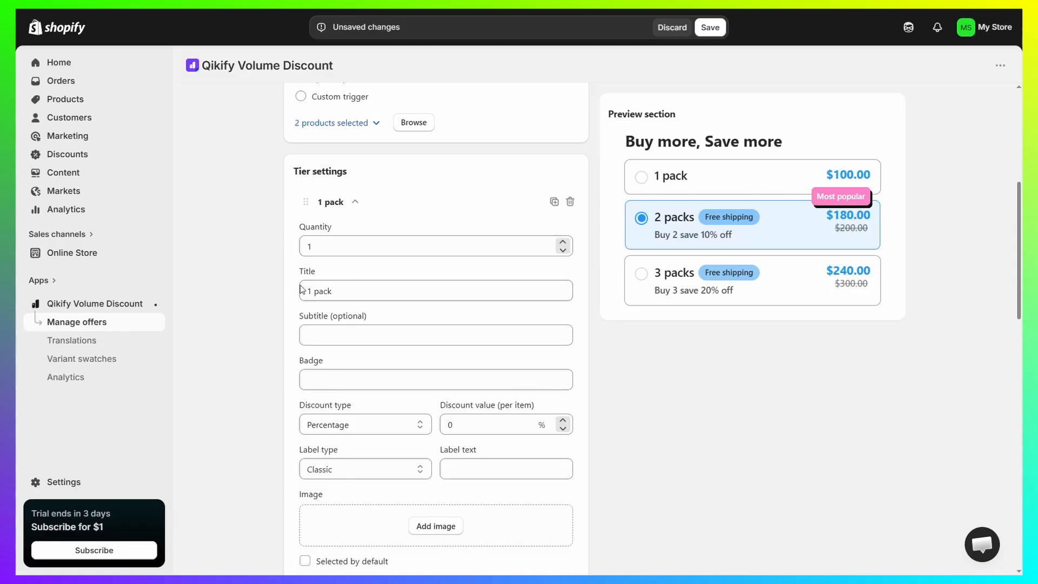
Step: Try out placeholder text as the 1 pack tier's subtitle and clear it again
scroll(346, 287, down, 1)
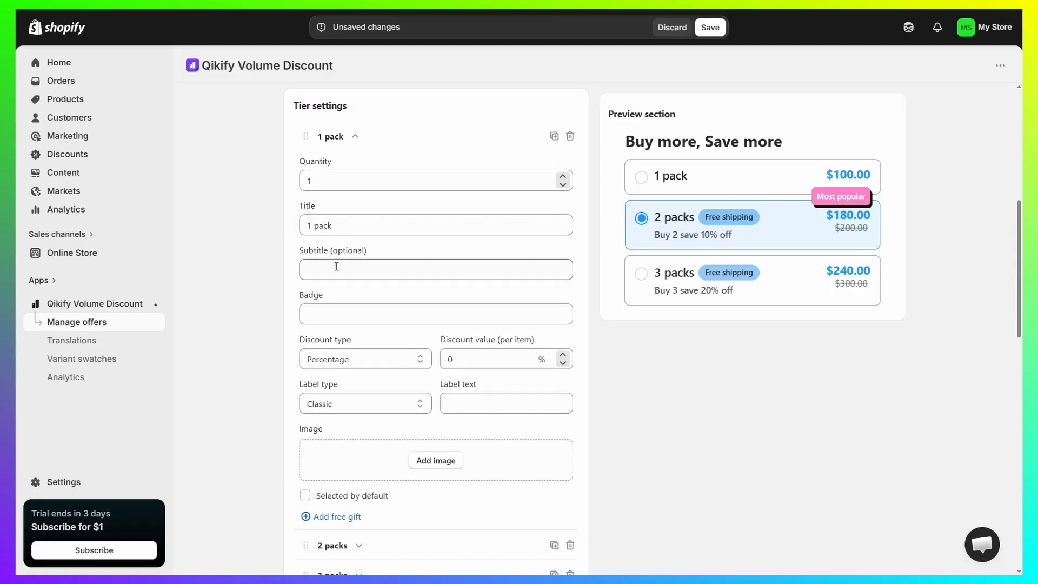
click(339, 270)
text(yguigu)
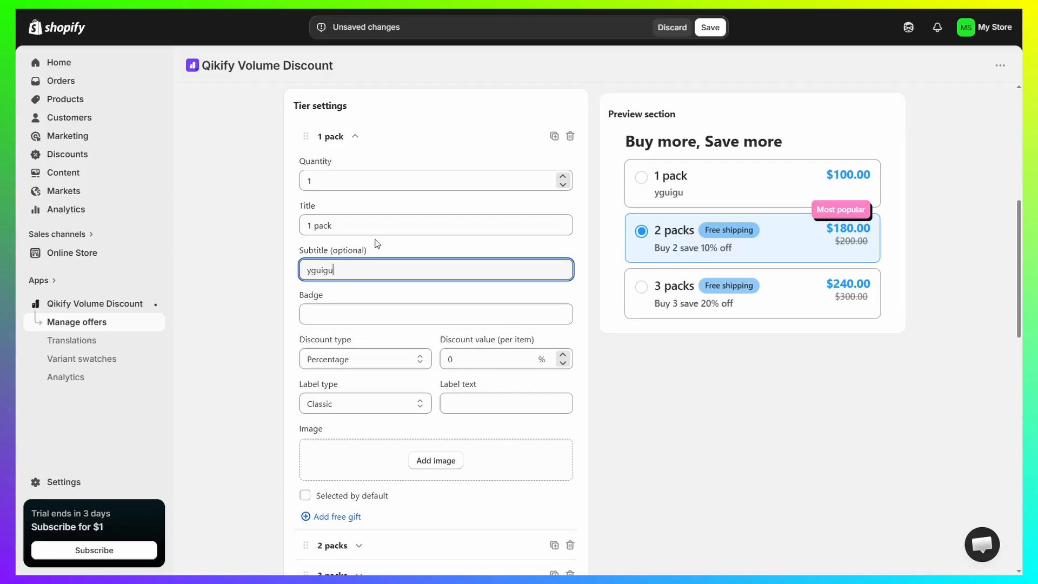
text(uihu)
key(BackSpace)
key(BackSpace)
key(BackSpace)
key(BackSpace)
key(BackSpace)
key(BackSpace)
key(BackSpace)
key(BackSpace)
key(BackSpace)
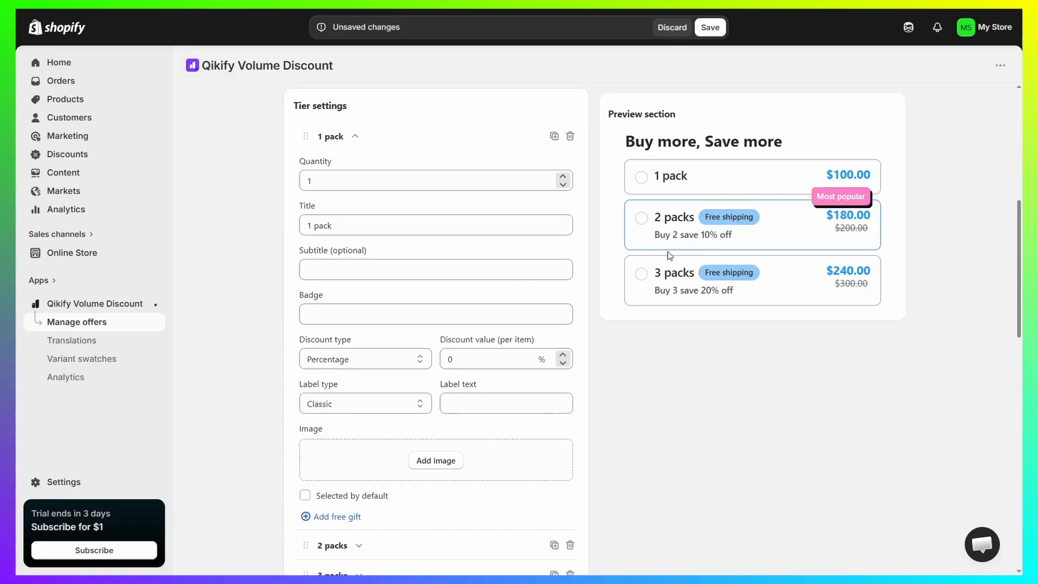
Step: Make the 1 pack tier selected by default
scroll(314, 329, down, 2)
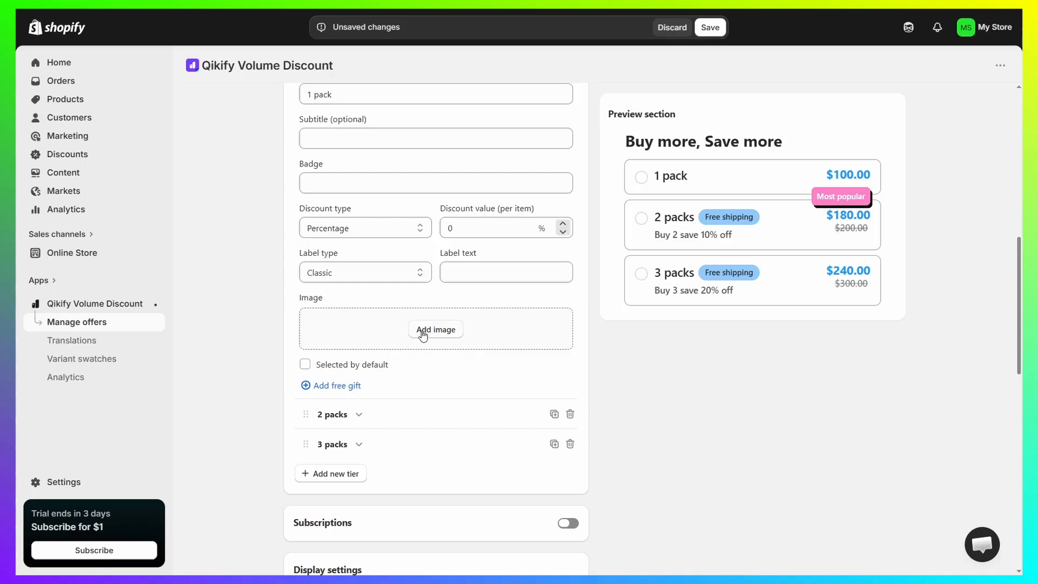
scroll(411, 332, down, 1)
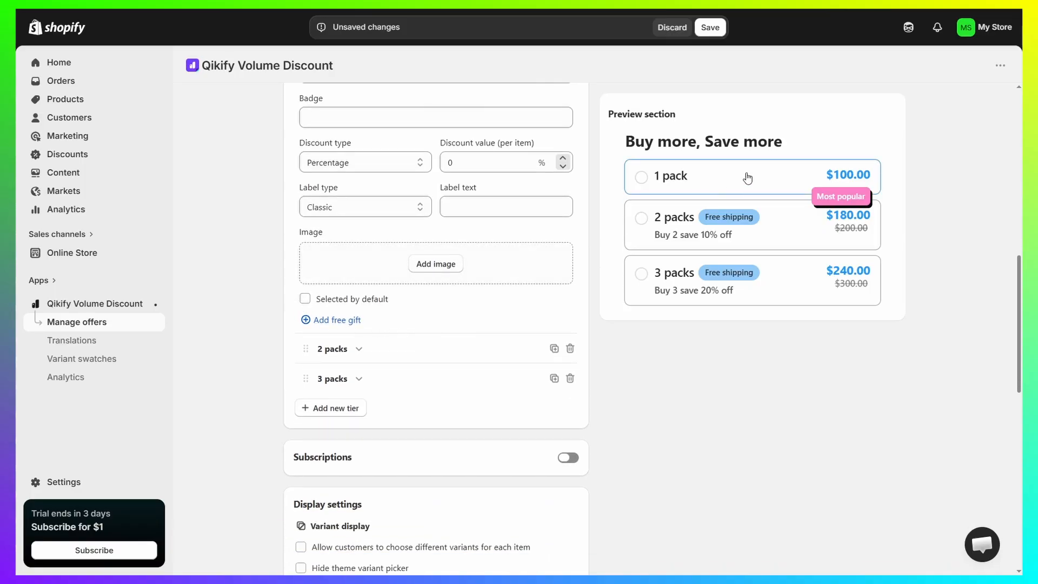
click(305, 299)
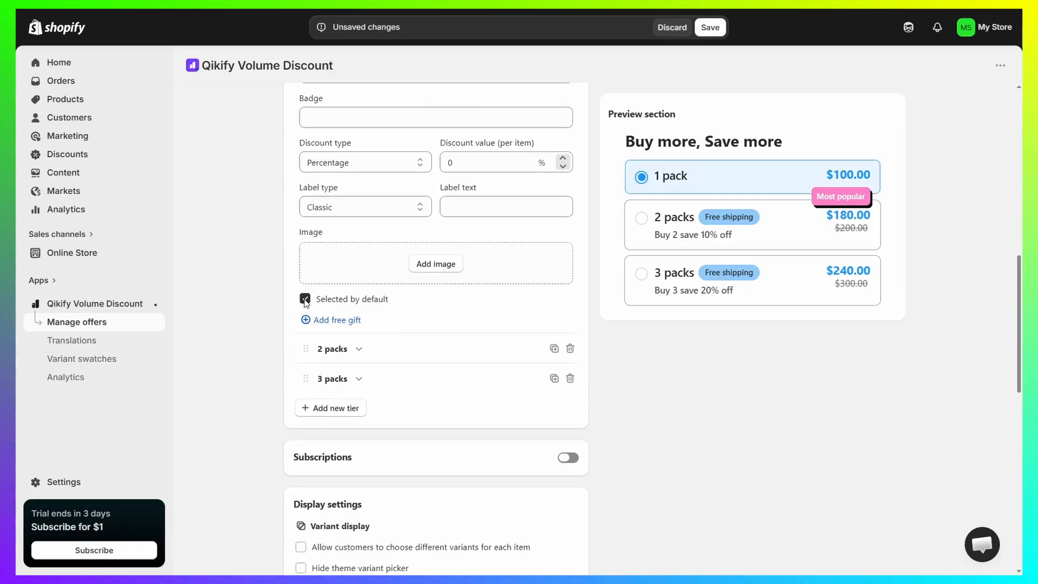
Step: Examine the 2 packs tier's quantity, title, subtitle, badge, discount and label settings
click(360, 349)
scroll(411, 179, up, 6)
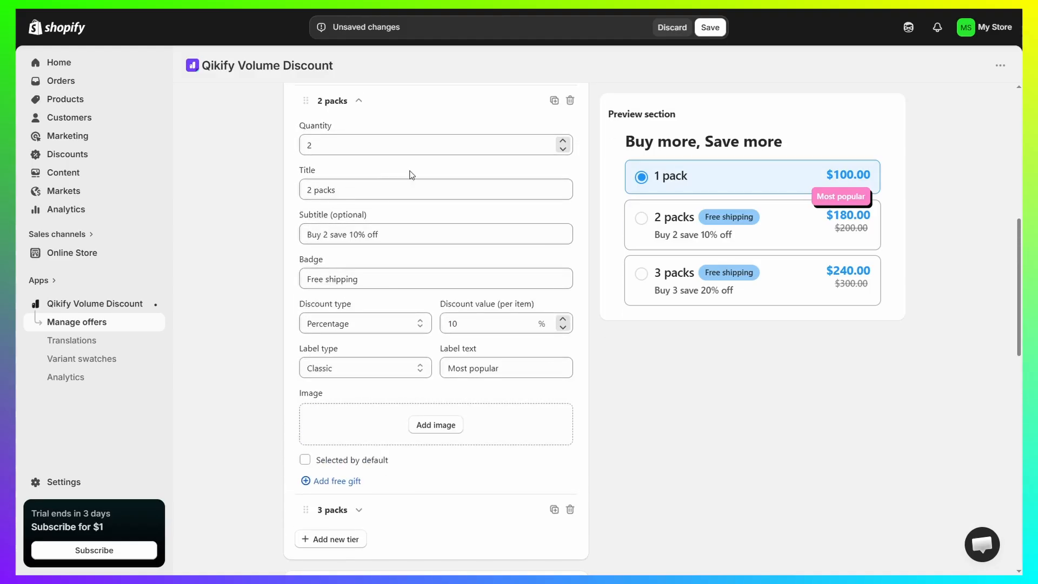
scroll(447, 324, down, 1)
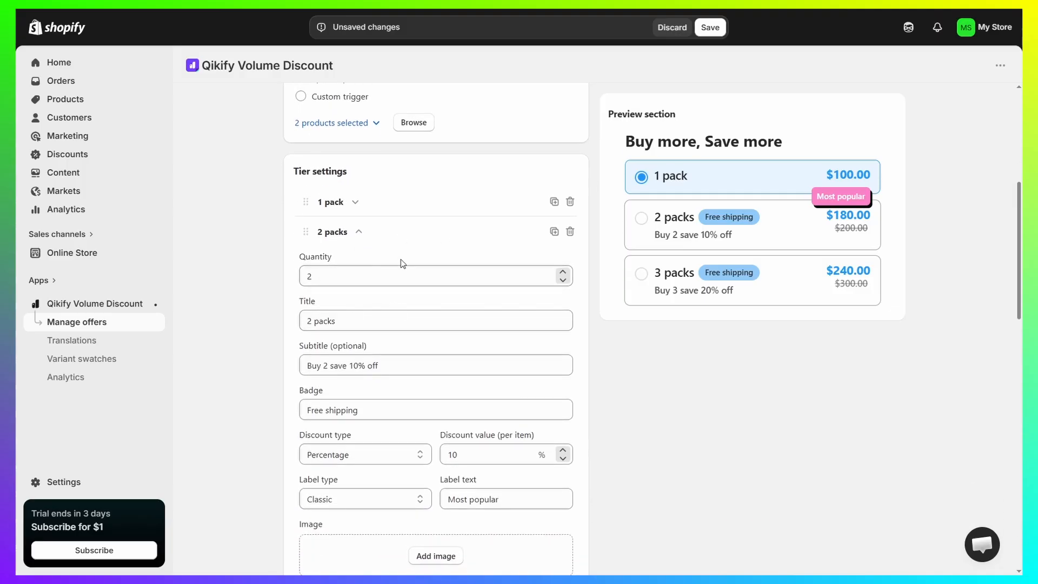
scroll(417, 276, down, 6)
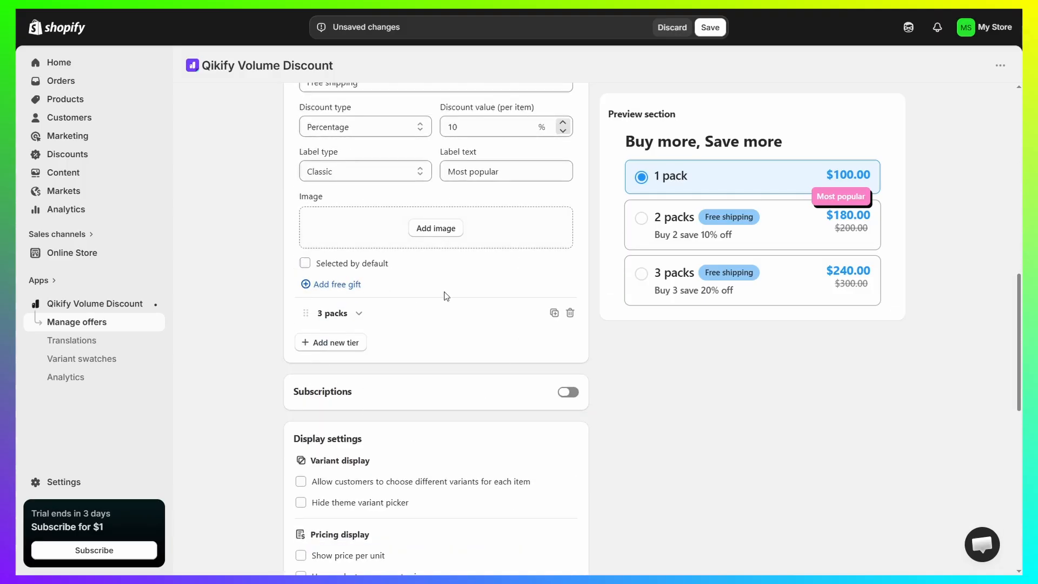
scroll(487, 346, up, 5)
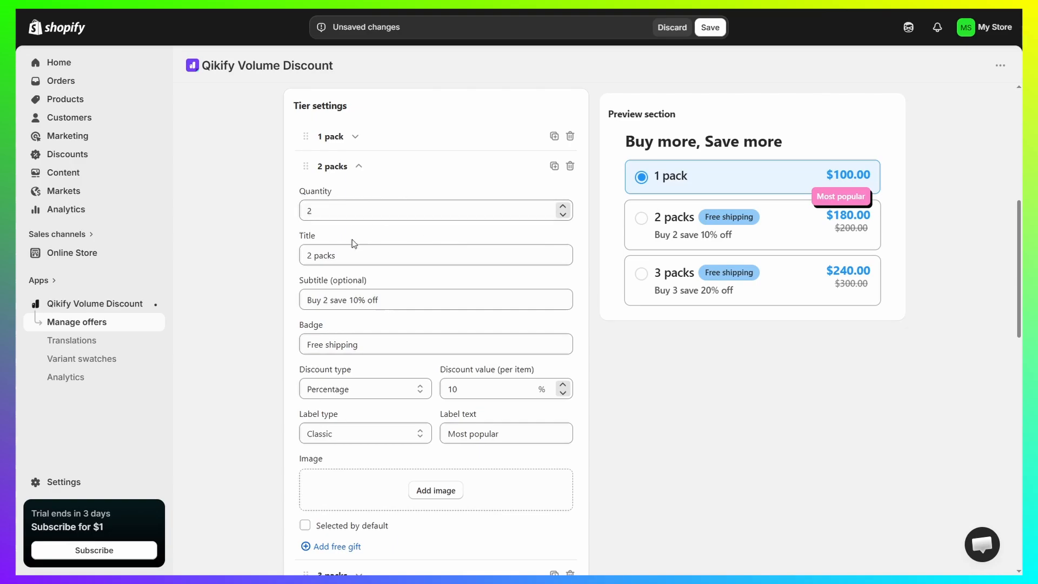
scroll(381, 201, down, 3)
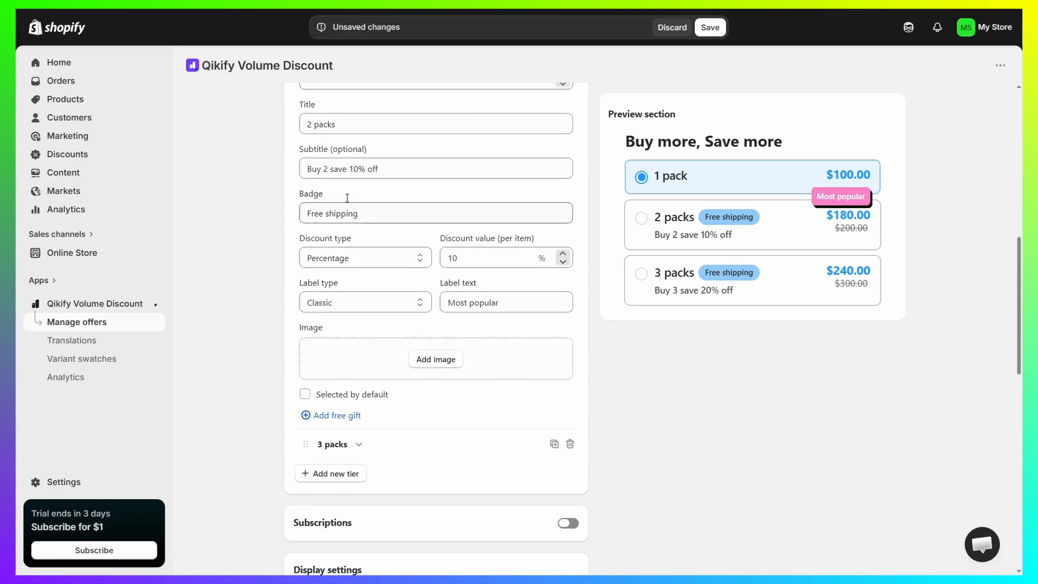
drag(396, 167, 273, 179)
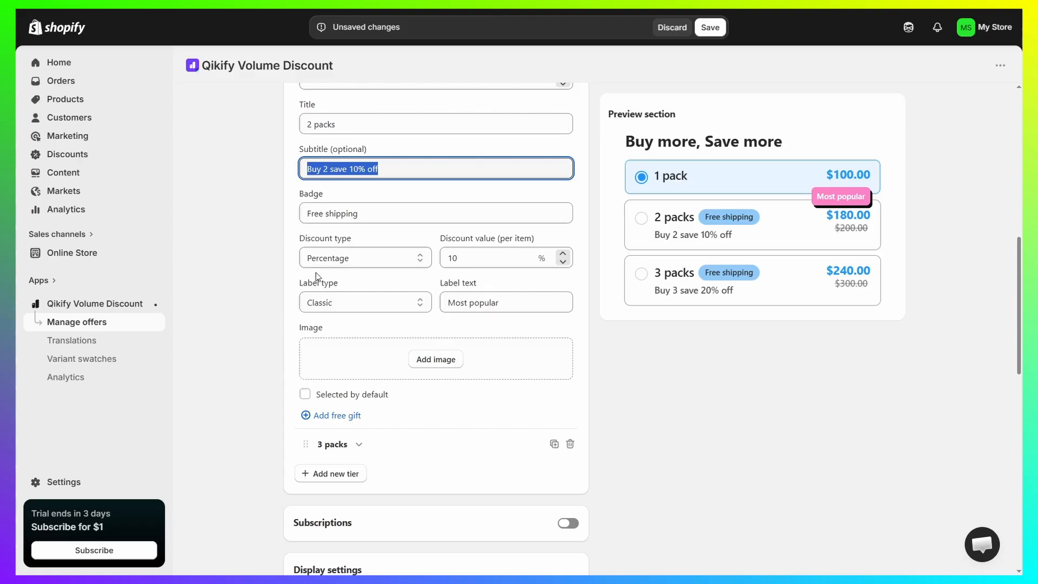
click(490, 263)
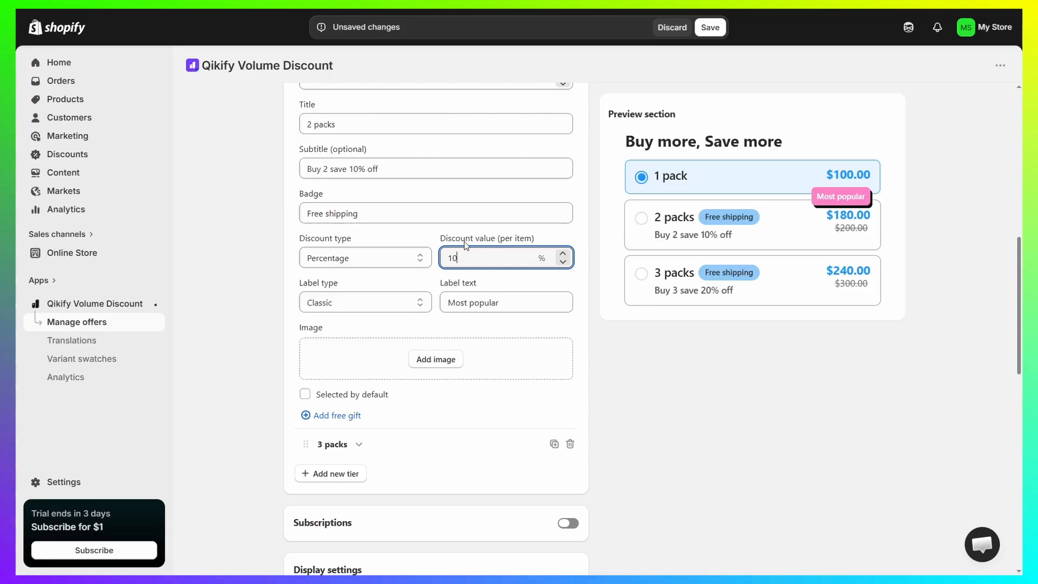
scroll(457, 278, down, 3)
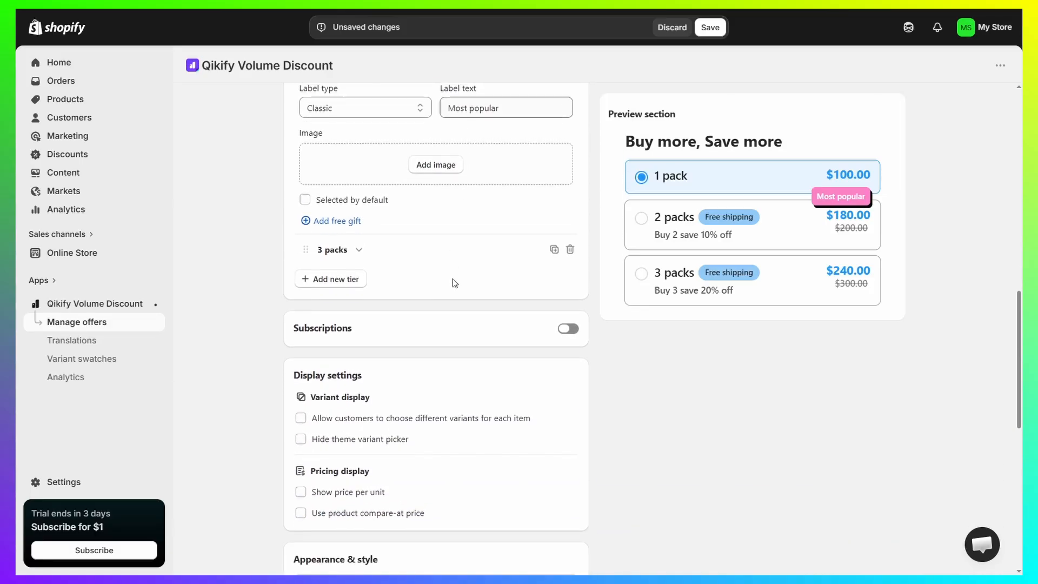
Step: Examine the 3 packs tier's badge, discount, label and free gift settings
click(352, 251)
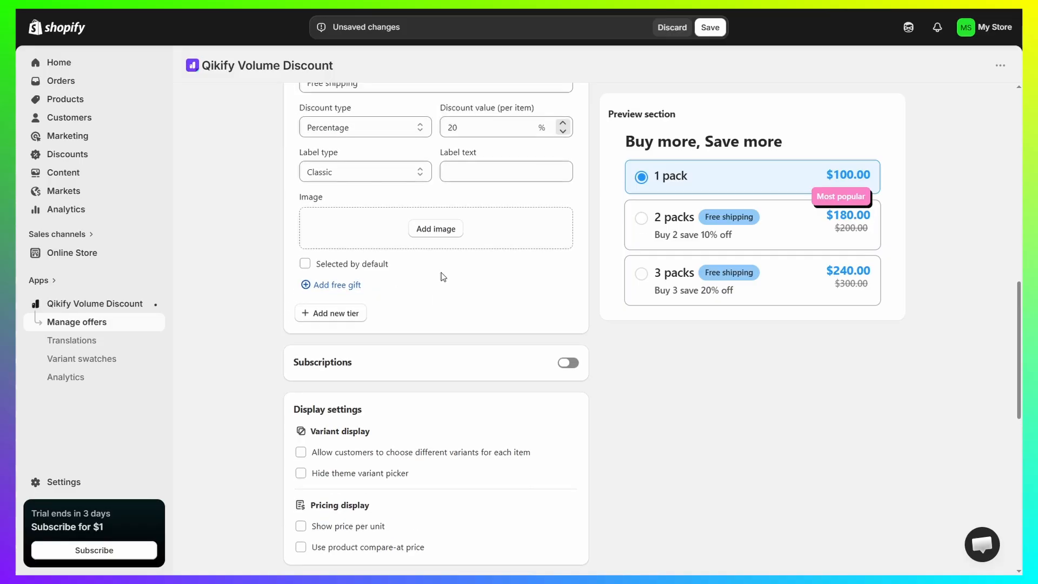
scroll(419, 324, down, 2)
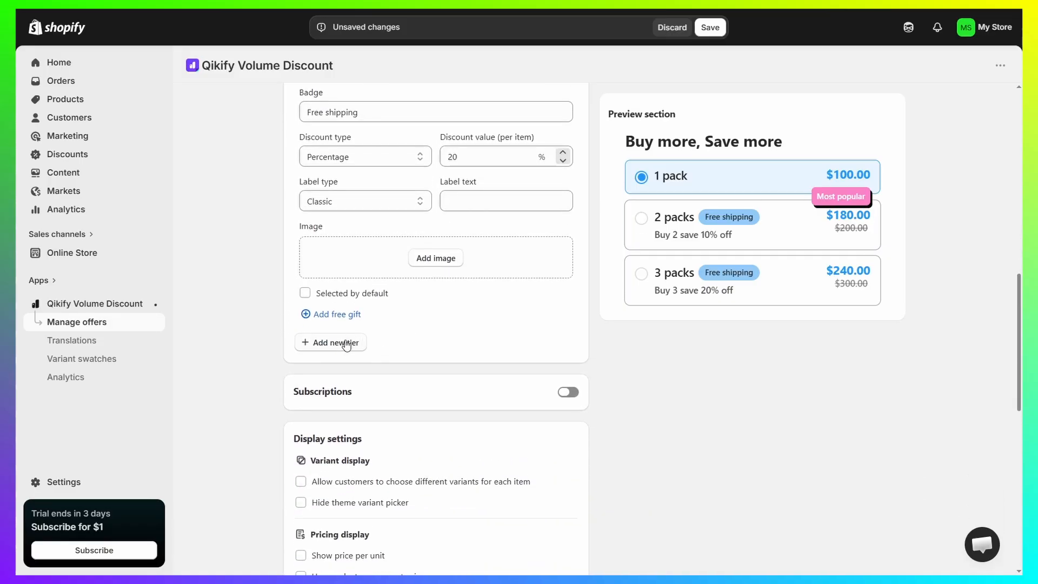
scroll(496, 318, down, 4)
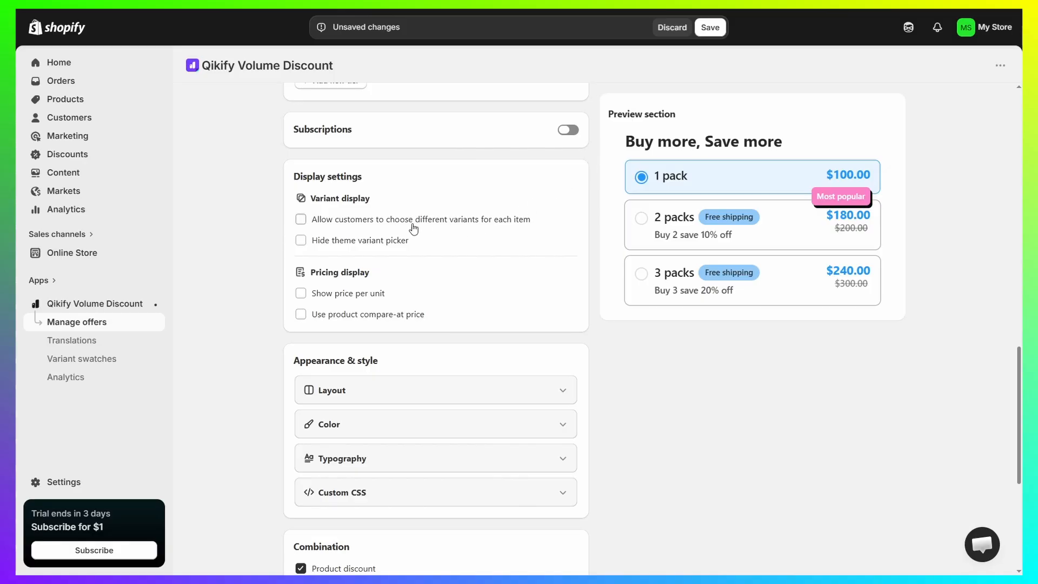
Step: Allow customers to choose different variants for each item, check the variant choices in the preview, and show the price per unit
drag(291, 177, 408, 177)
click(407, 176)
scroll(394, 173, down, 1)
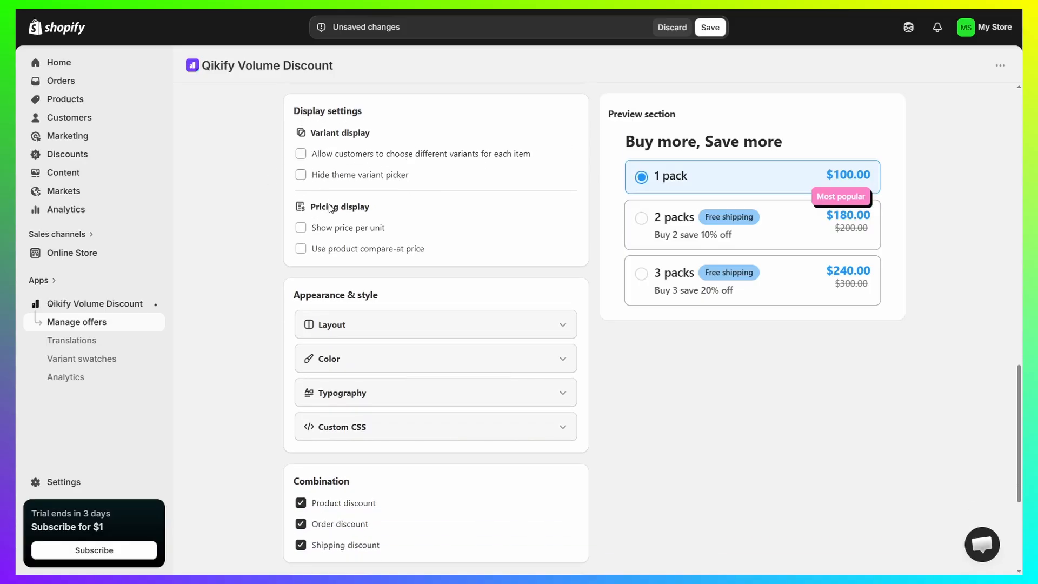
click(344, 154)
click(720, 247)
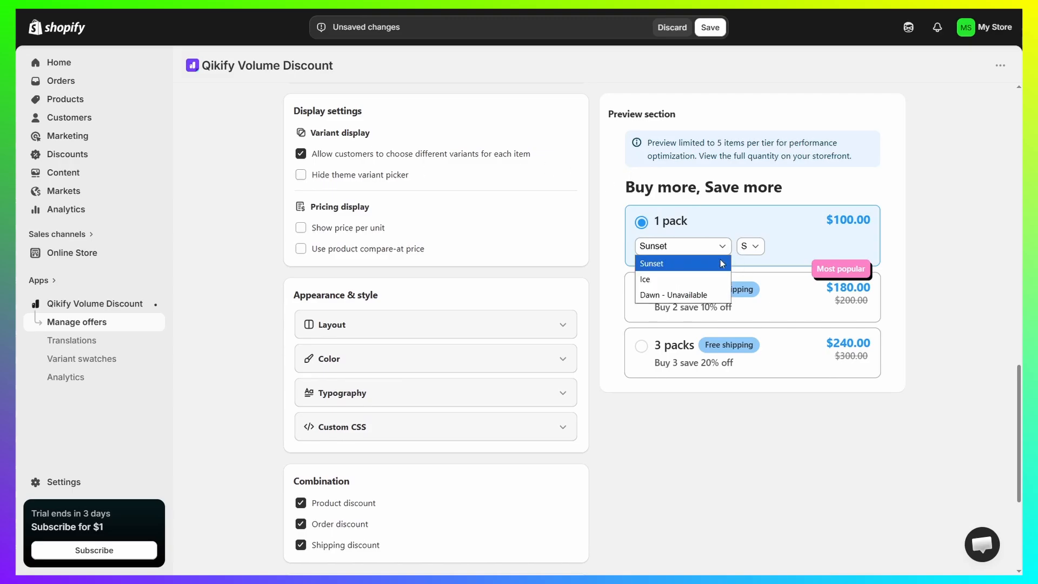
click(720, 247)
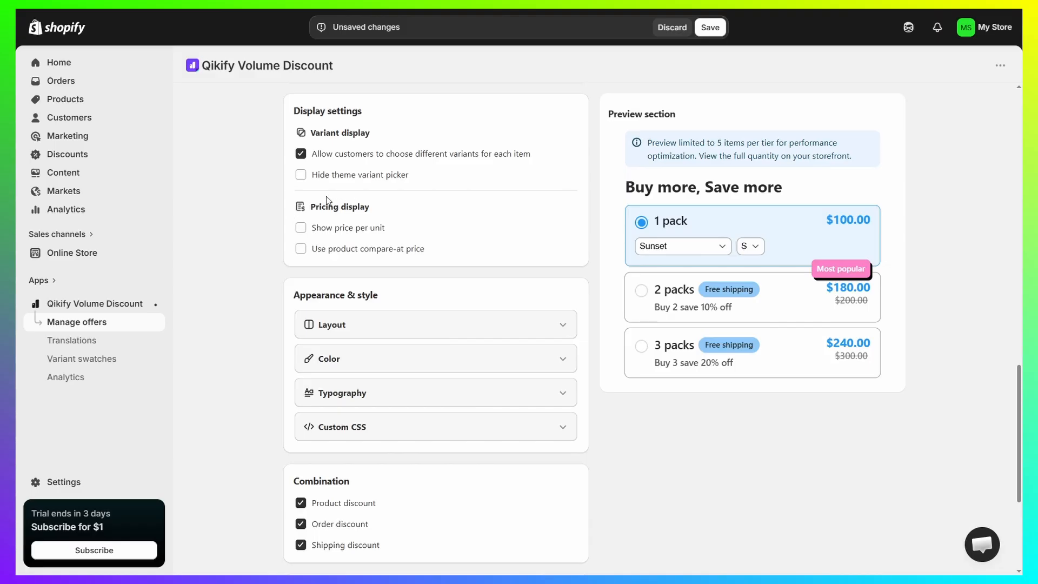
click(348, 229)
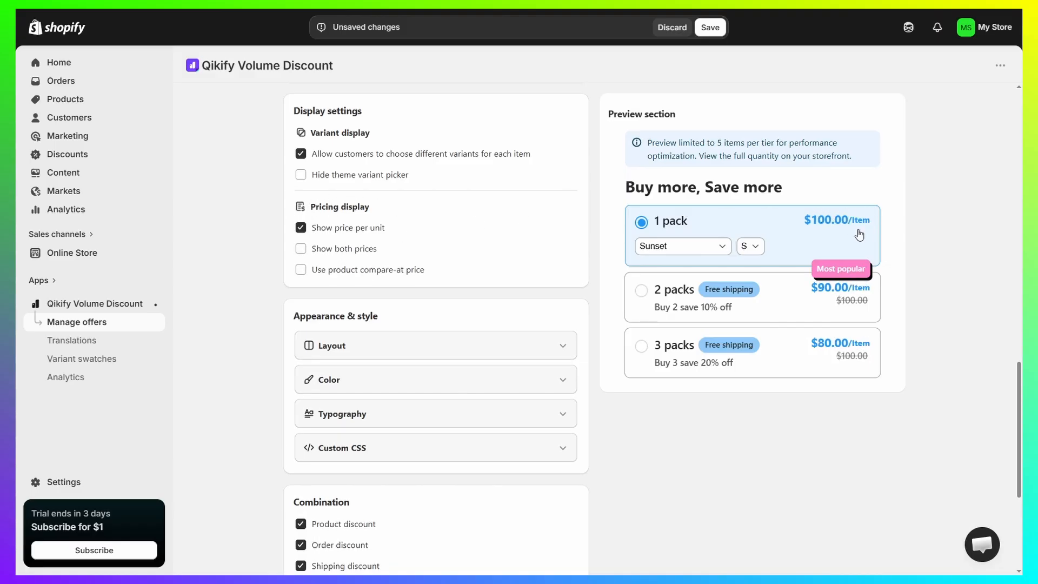
Step: Examine the offer's color settings under its appearance and style options
scroll(390, 232, down, 2)
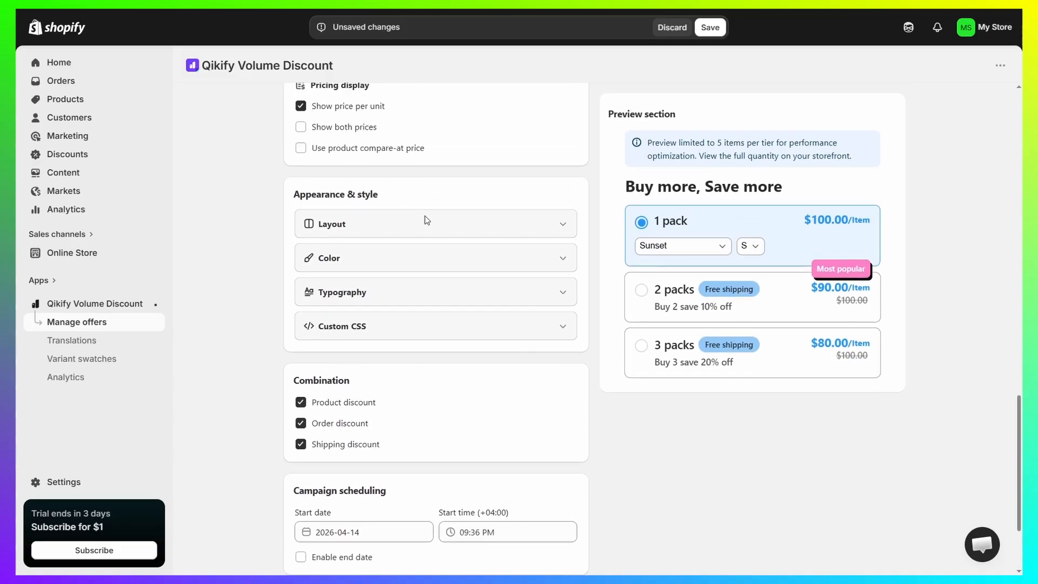
click(367, 257)
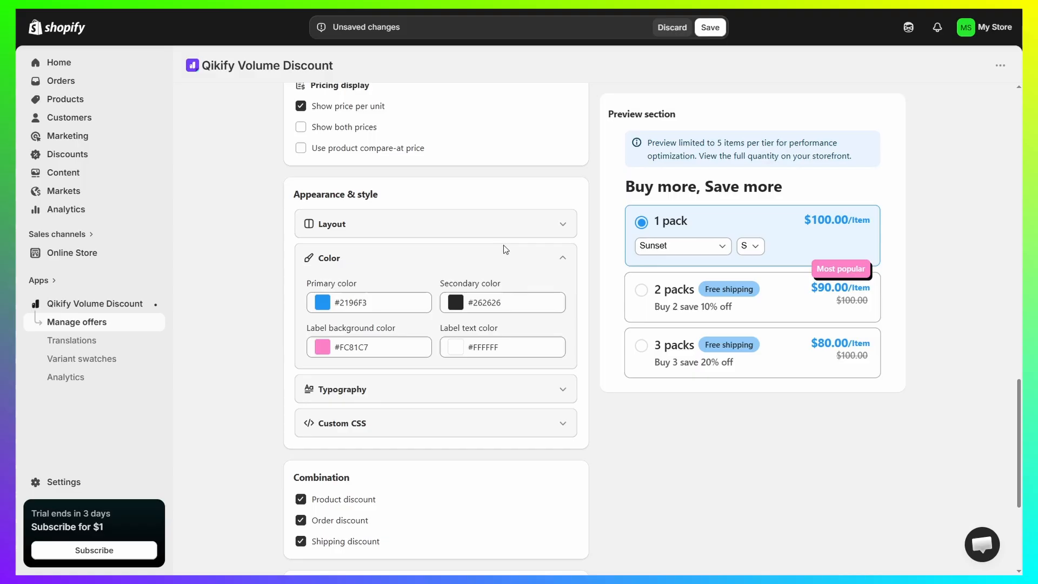
click(500, 258)
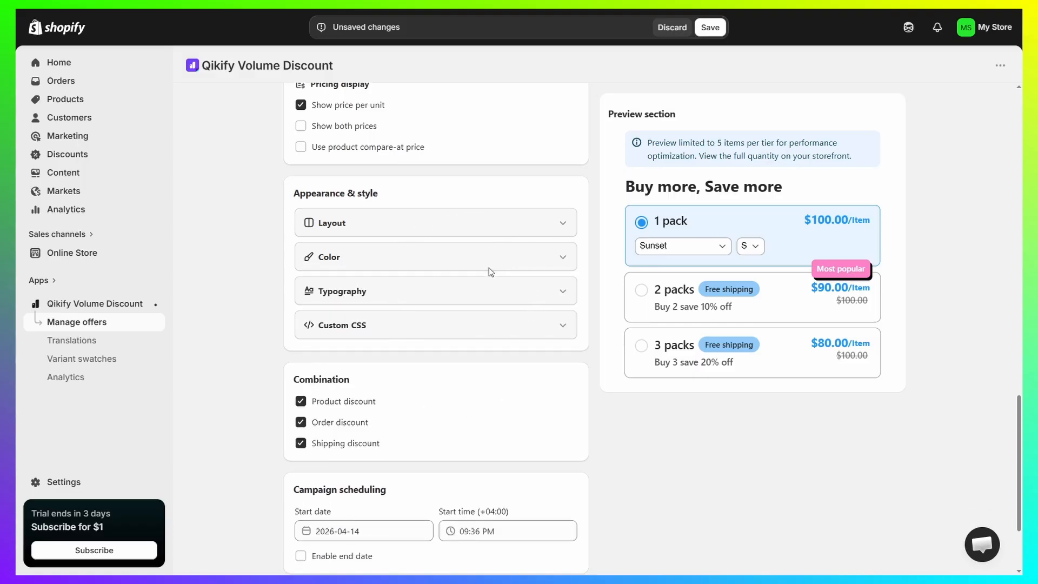
Step: Try out disabling discount combination and enabling a campaign end date, restoring both settings
scroll(489, 270, down, 2)
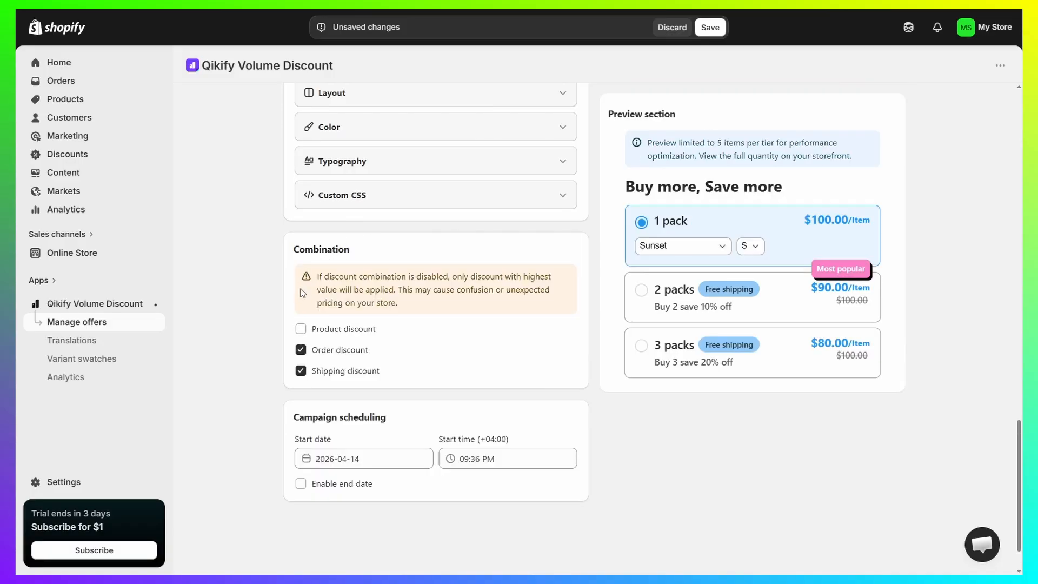
click(303, 353)
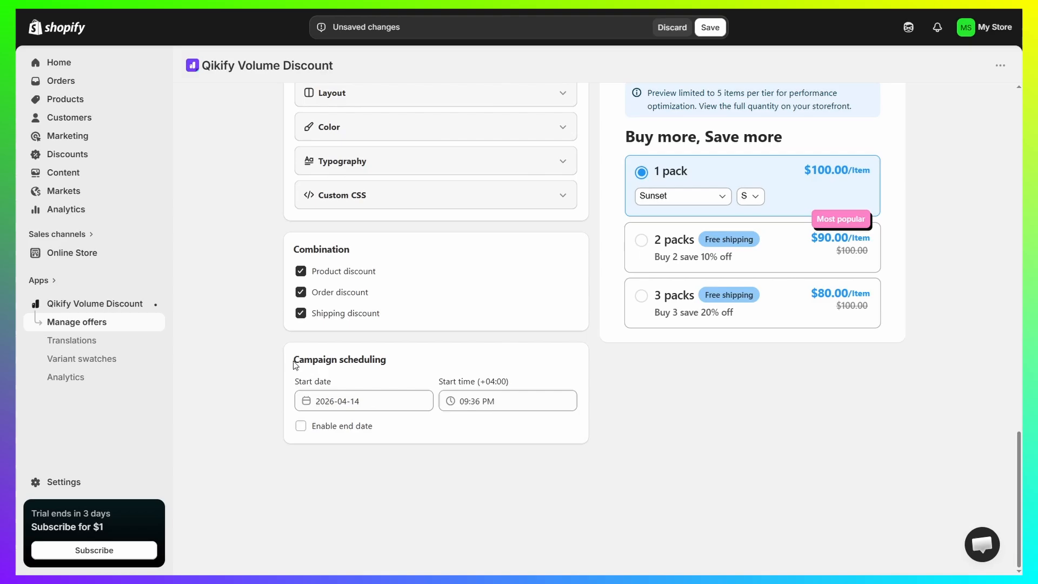
drag(295, 361, 431, 357)
click(432, 359)
click(341, 431)
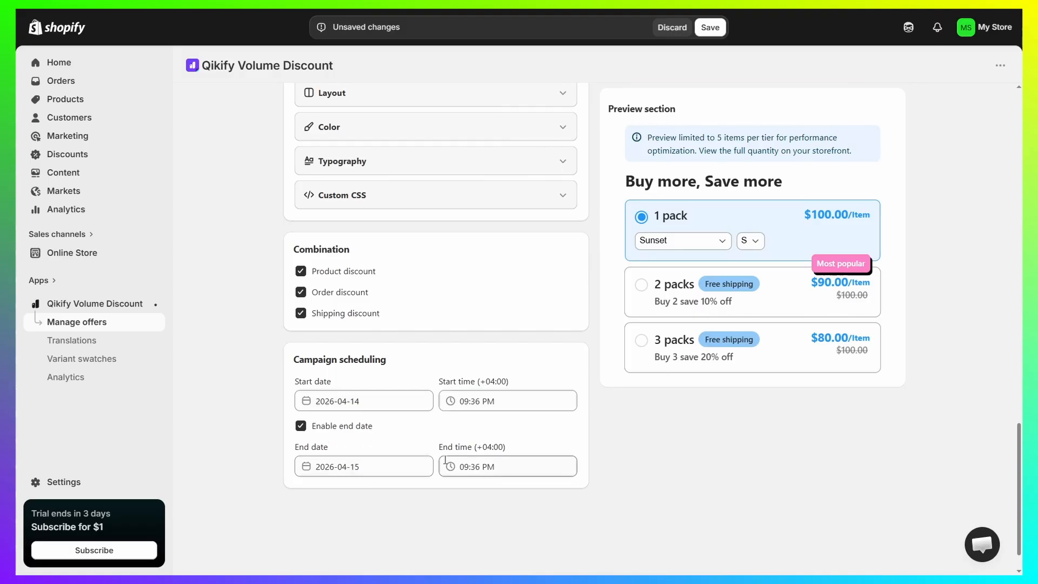
click(331, 427)
Step: Save the volume discount offer
scroll(604, 393, up, 10)
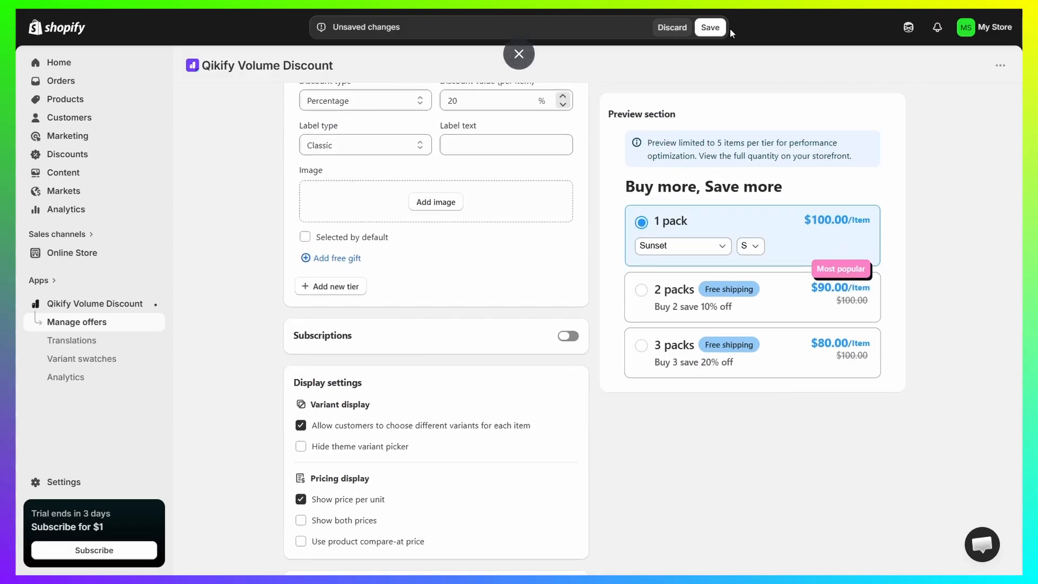
click(708, 27)
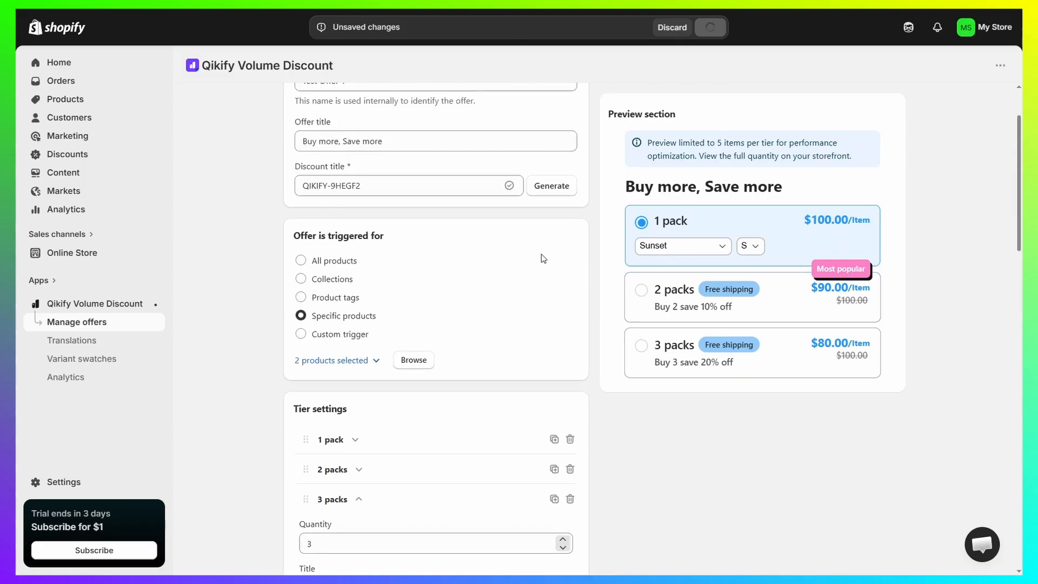